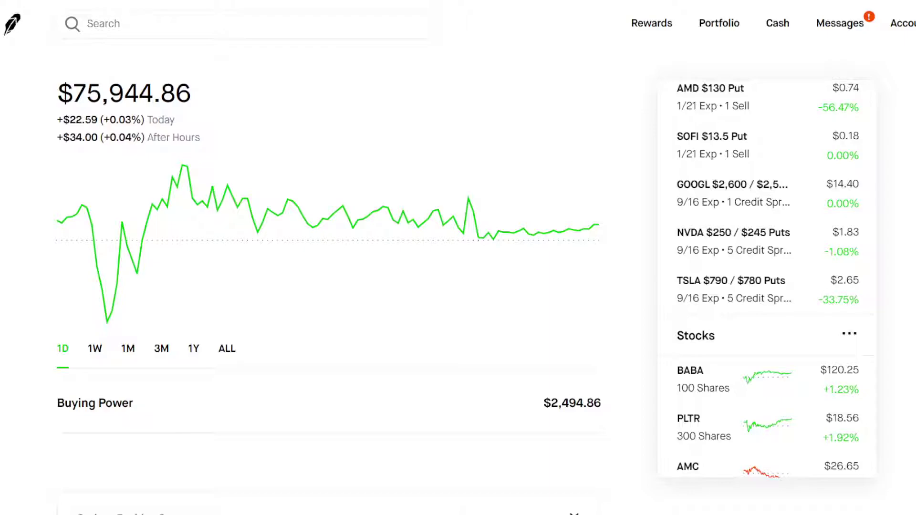
pyautogui.scroll(1, 738, 215)
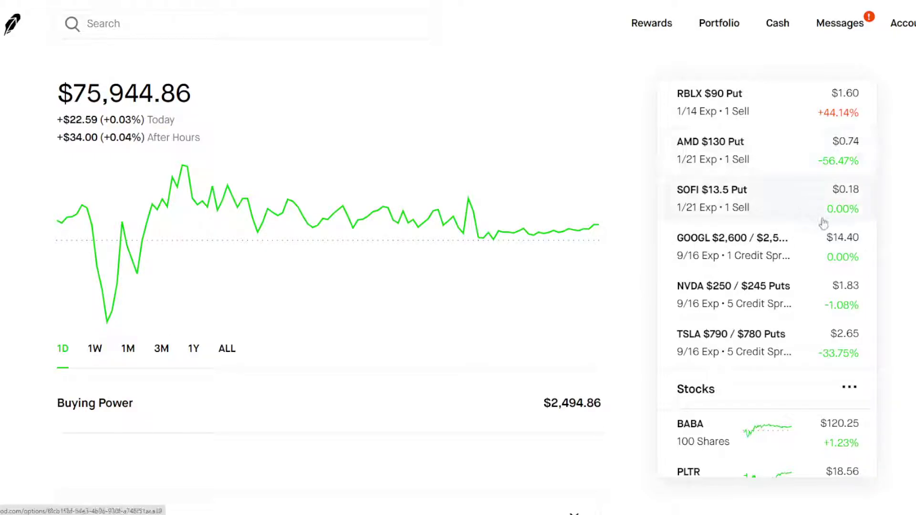
pyautogui.scroll(2, 798, 269)
pyautogui.scroll(-2, 799, 270)
pyautogui.scroll(-1, 791, 251)
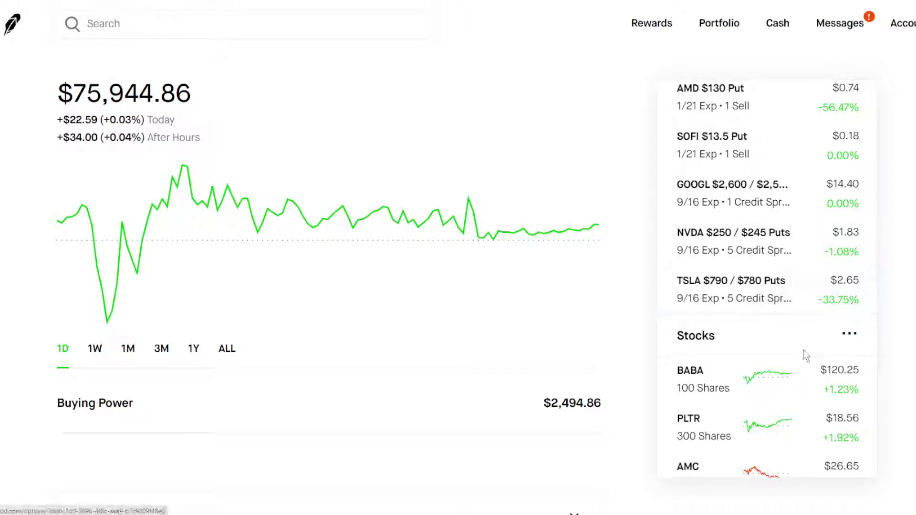
pyautogui.scroll(-10, 808, 359)
pyautogui.scroll(-3, 811, 361)
pyautogui.scroll(-3, 811, 362)
pyautogui.scroll(2, 784, 301)
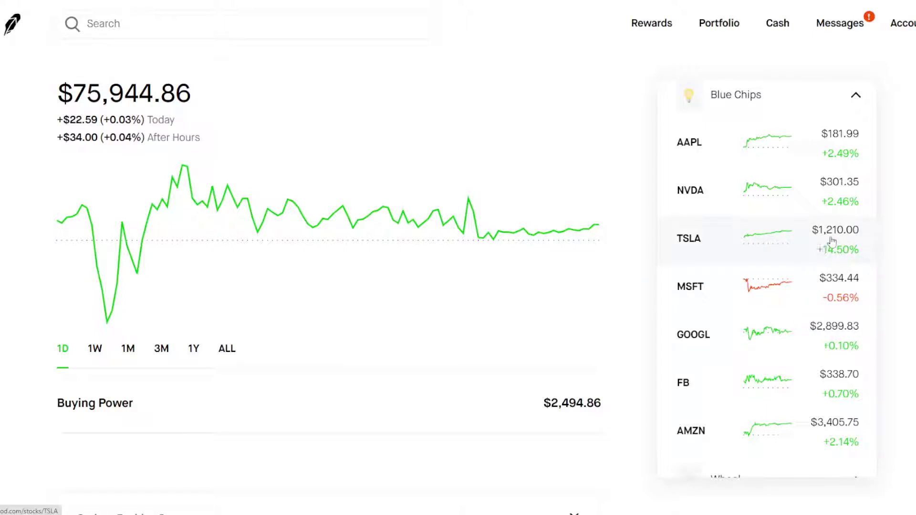
pyautogui.scroll(1, 828, 245)
pyautogui.scroll(2, 789, 351)
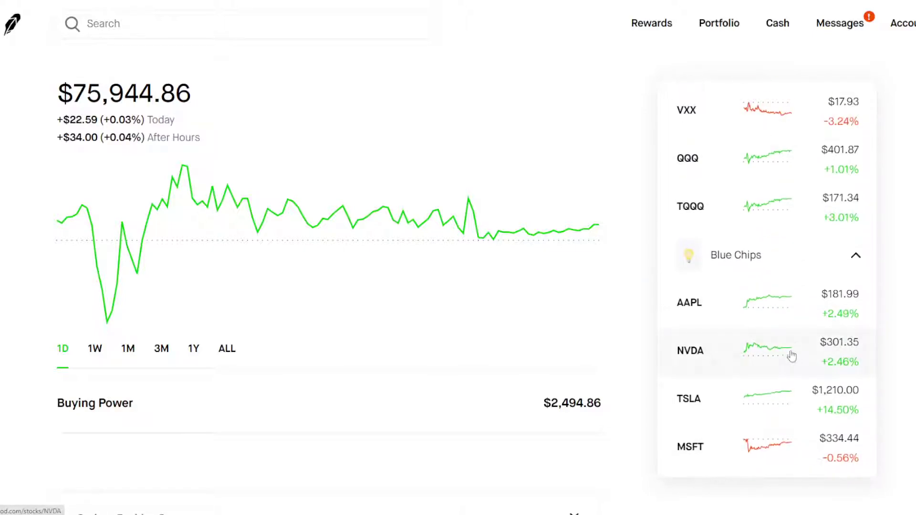
pyautogui.scroll(2, 789, 351)
pyautogui.scroll(3, 795, 352)
pyautogui.scroll(3, 794, 352)
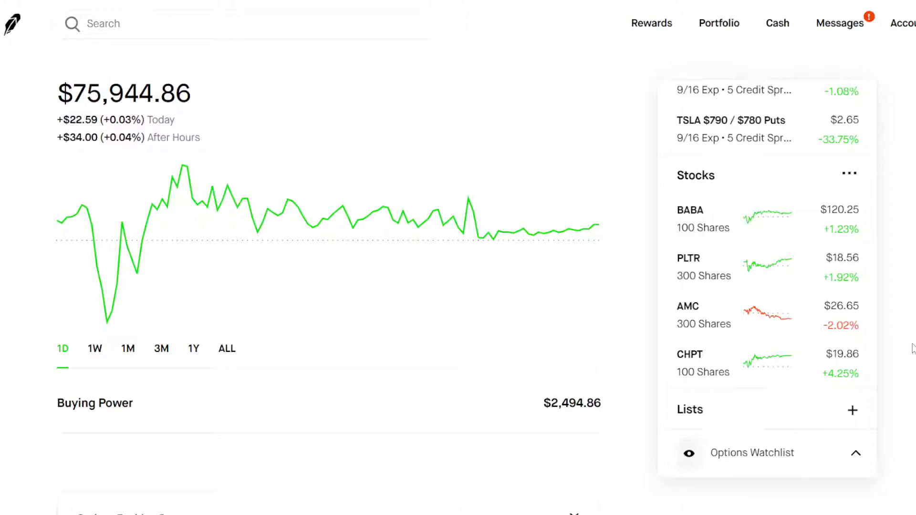
pyautogui.scroll(2, 849, 322)
pyautogui.scroll(3, 850, 337)
pyautogui.scroll(1, 845, 389)
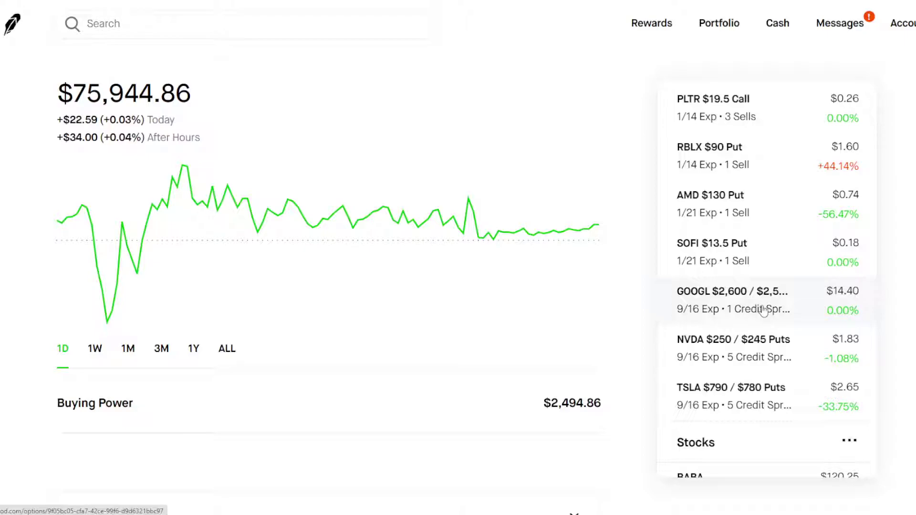
# Open the GOOGL $2,600/$2,550 put spread and review its strikes and $13.65 average credit.
pyautogui.click(714, 307)
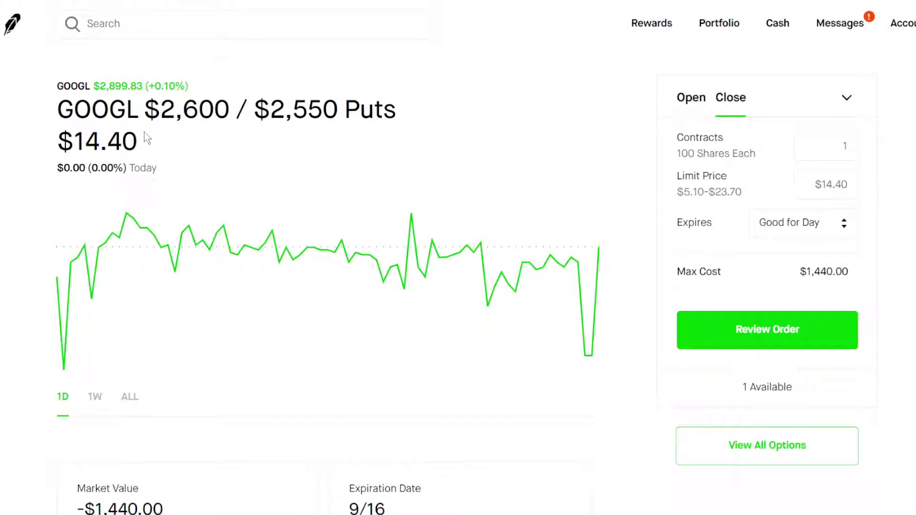
pyautogui.moveTo(160, 112)
pyautogui.mouseDown()
pyautogui.moveTo(225, 122)
pyautogui.moveTo(336, 115)
pyautogui.mouseUp()
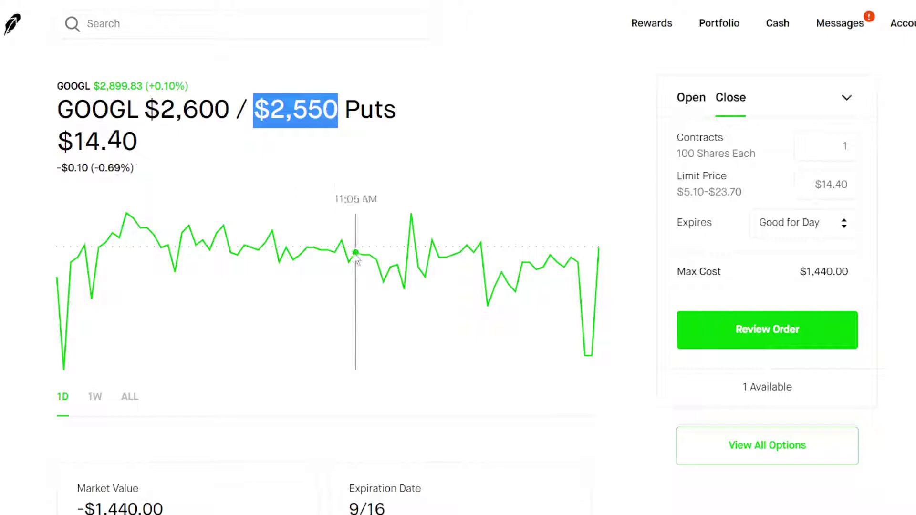
pyautogui.scroll(-2, 340, 215)
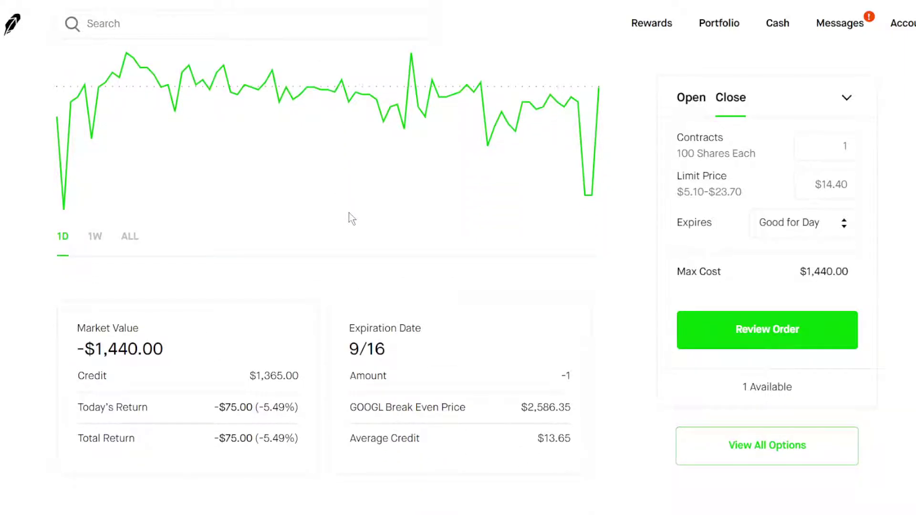
pyautogui.scroll(2, 349, 213)
pyautogui.scroll(-3, 348, 213)
pyautogui.scroll(3, 348, 218)
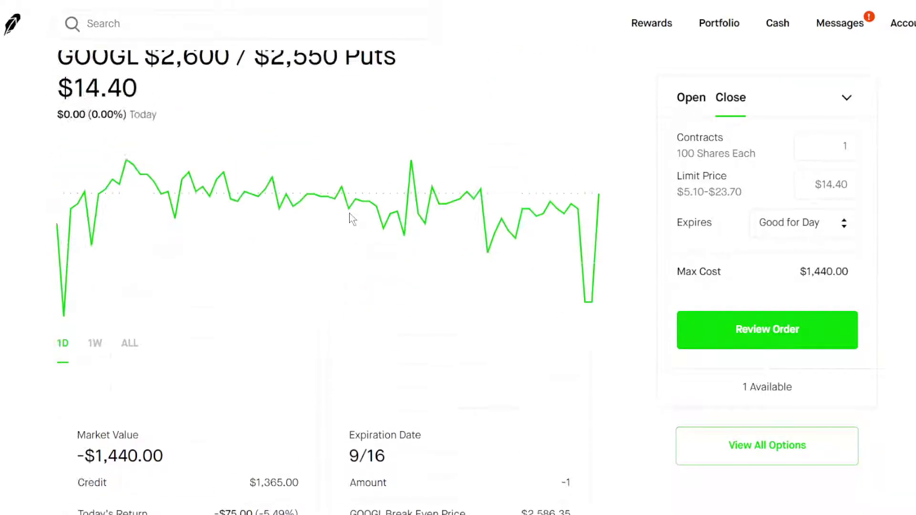
pyautogui.scroll(-1, 349, 217)
pyautogui.scroll(-1, 349, 217)
pyautogui.scroll(1, 351, 218)
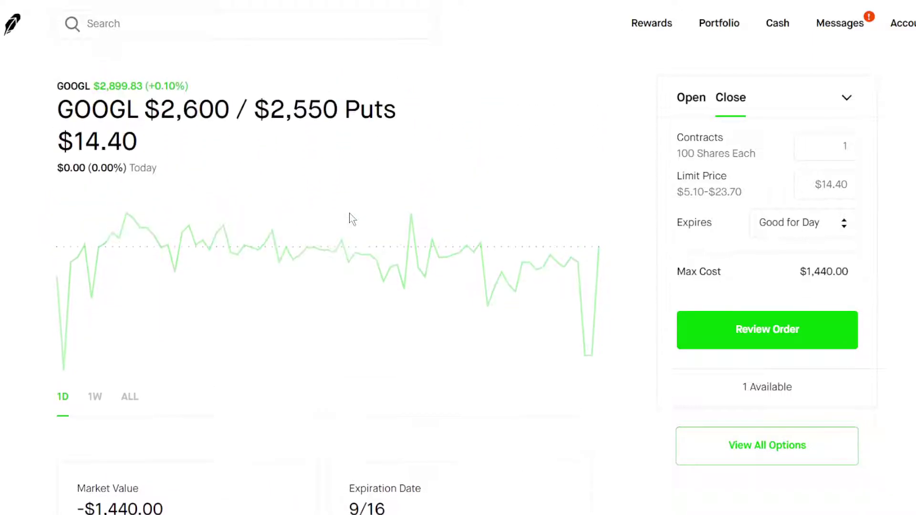
pyautogui.scroll(-2, 351, 219)
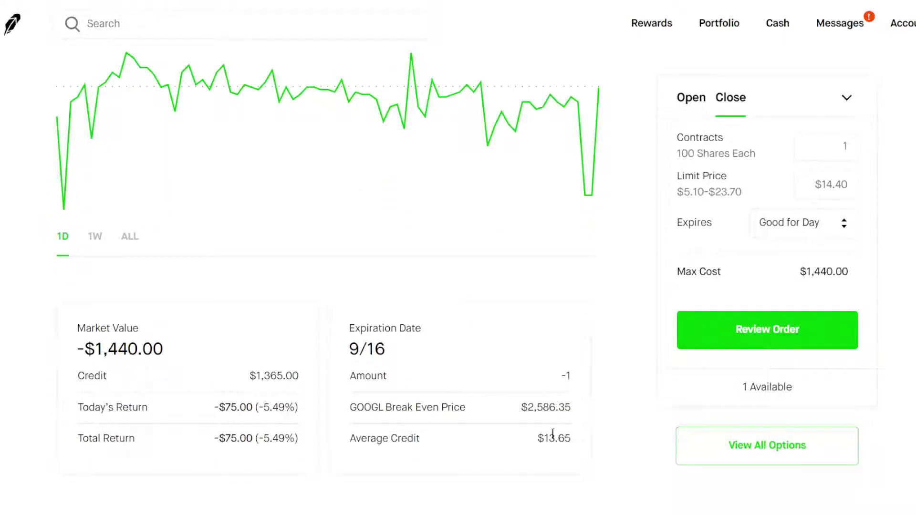
pyautogui.scroll(2, 368, 393)
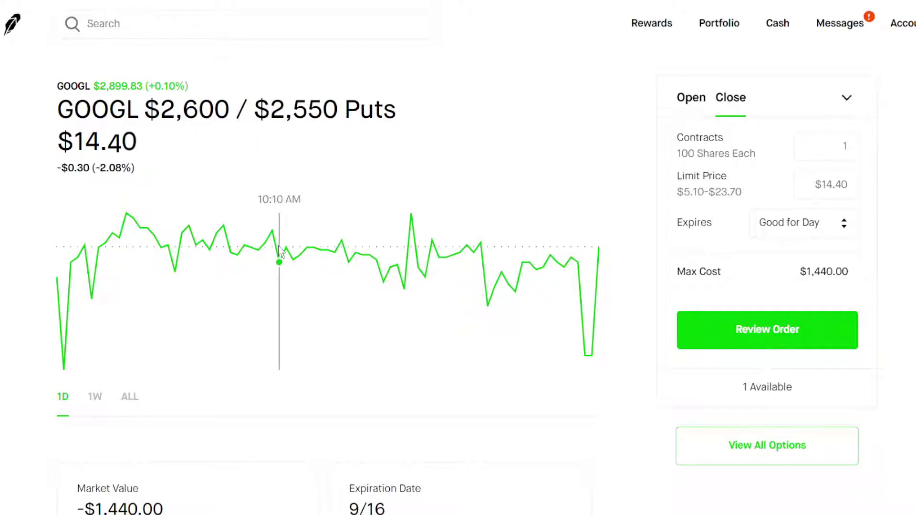
pyautogui.scroll(-2, 277, 279)
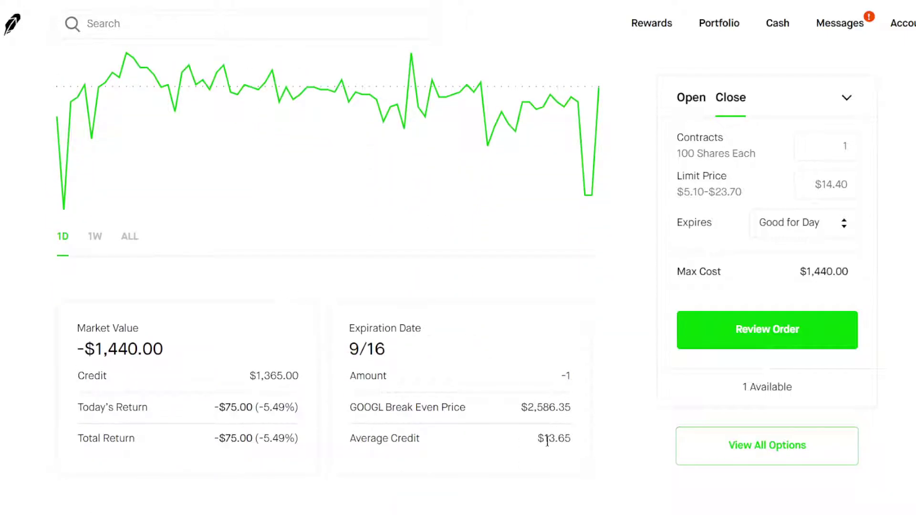
pyautogui.moveTo(538, 438); pyautogui.dragTo(570, 439)
pyautogui.click(567, 438)
pyautogui.scroll(2, 476, 344)
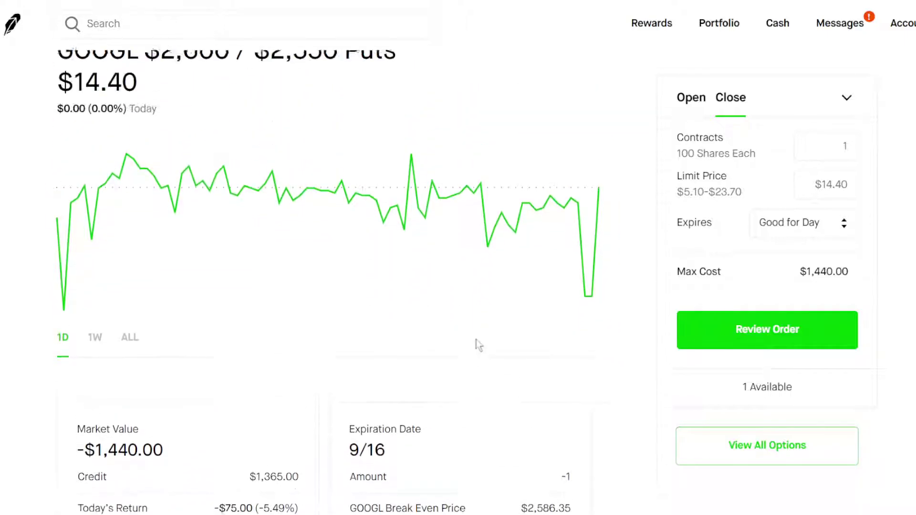
pyautogui.scroll(-1, 477, 344)
pyautogui.scroll(1, 477, 345)
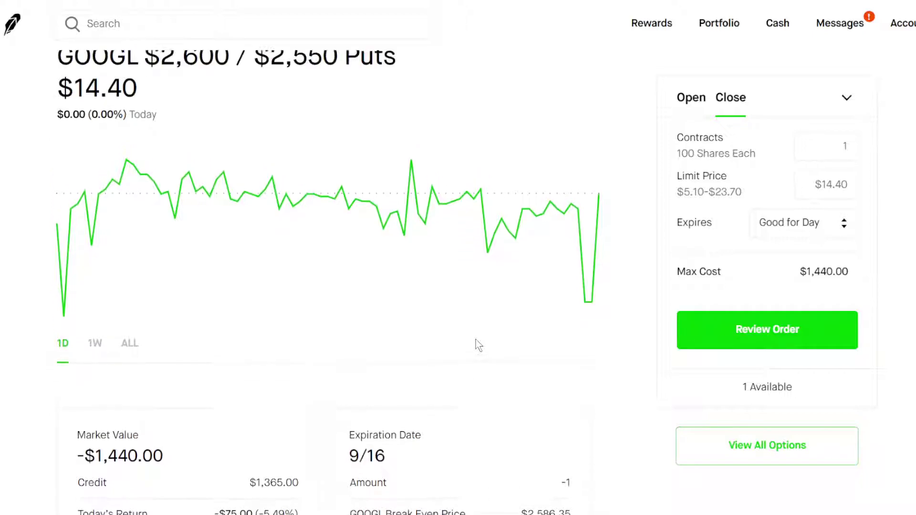
pyautogui.scroll(1, 477, 345)
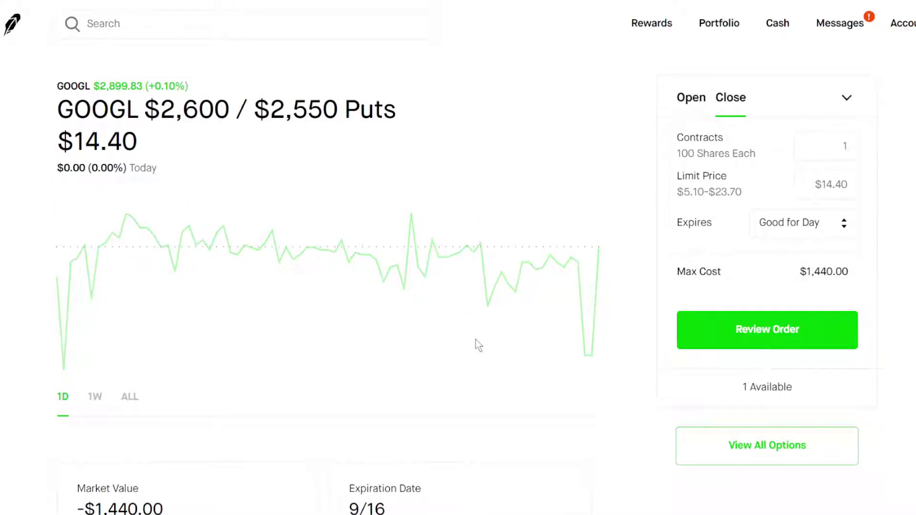
# Open Calculator beside the chart and compute 5000 − 1365 = 3,635 collateral.
pyautogui.press('XF86Calculator')
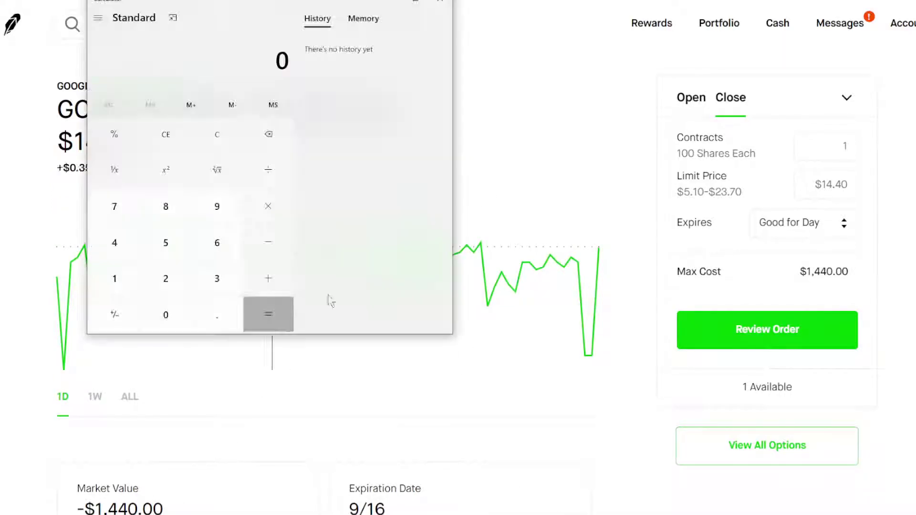
pyautogui.moveTo(302, 4); pyautogui.dragTo(579, 48)
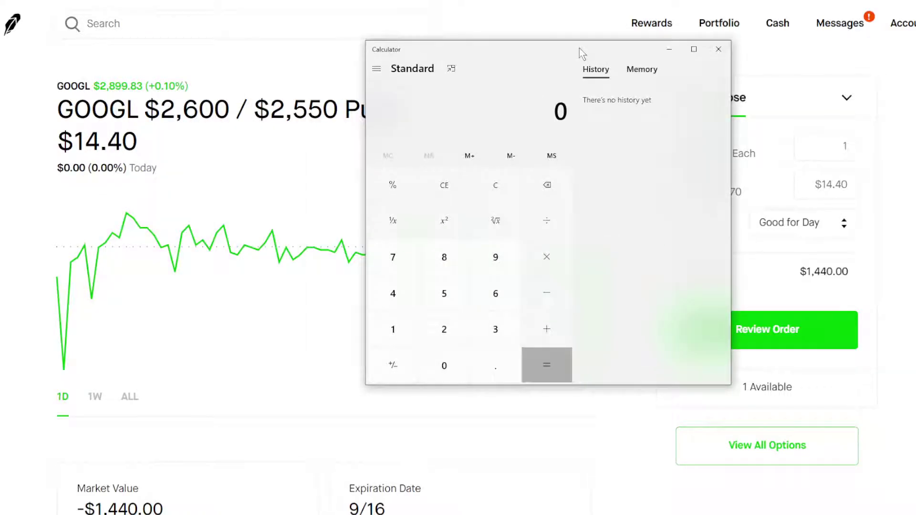
pyautogui.write('5,000')
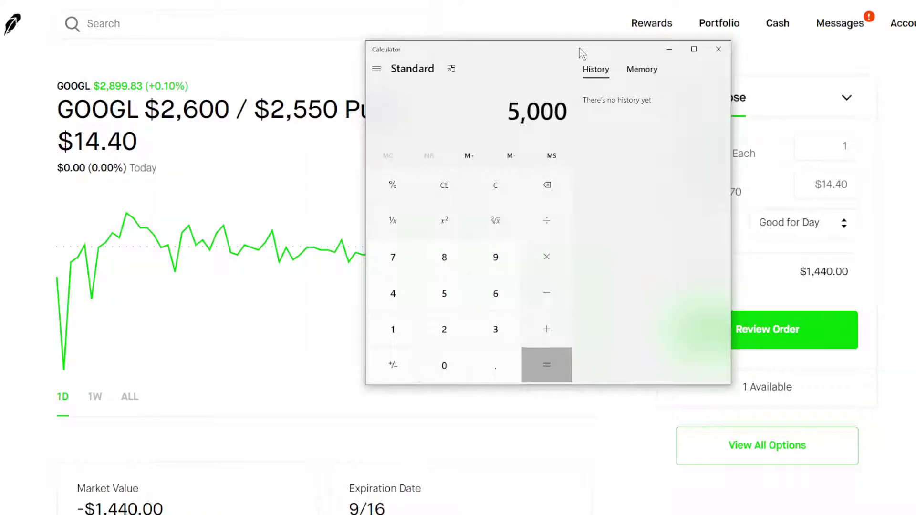
pyautogui.scroll(-2, 286, 276)
pyautogui.scroll(2, 287, 276)
pyautogui.scroll(-2, 311, 221)
pyautogui.scroll(-2, 286, 246)
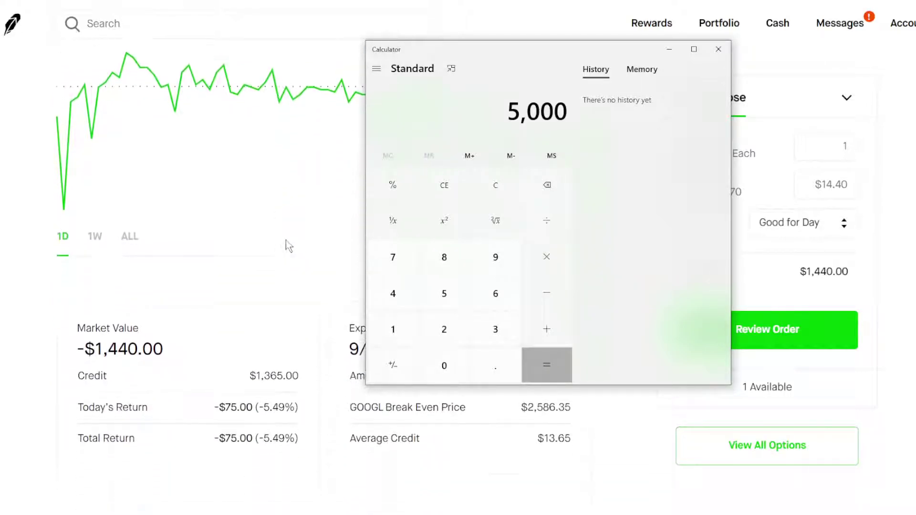
pyautogui.scroll(1, 286, 245)
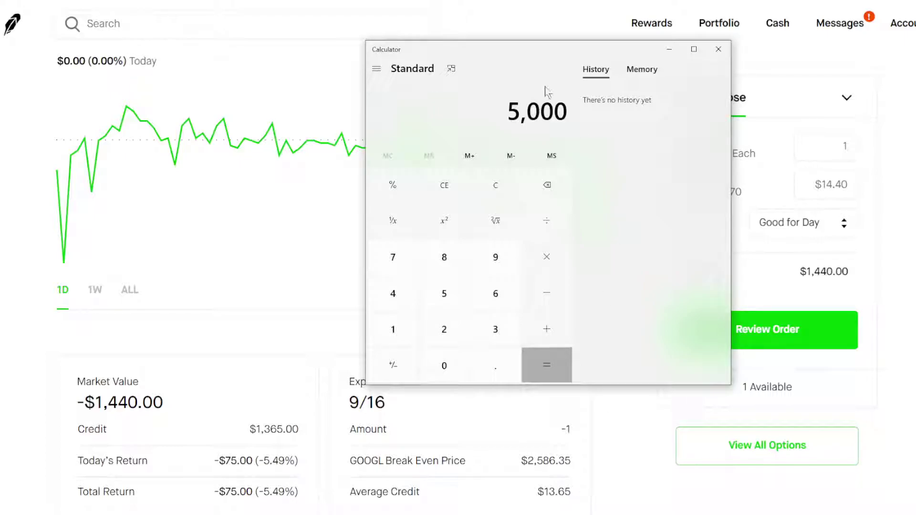
pyautogui.write('-')
pyautogui.write('13')
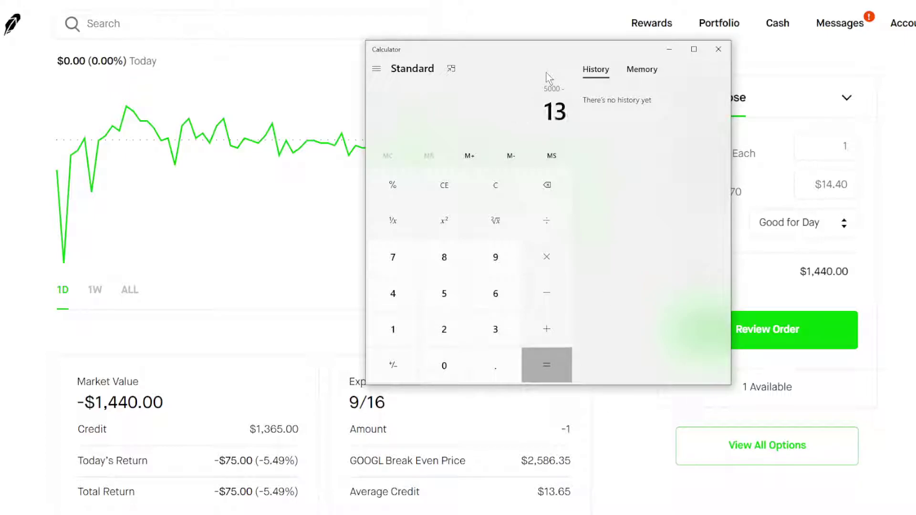
pyautogui.write('65')
pyautogui.press('Return')
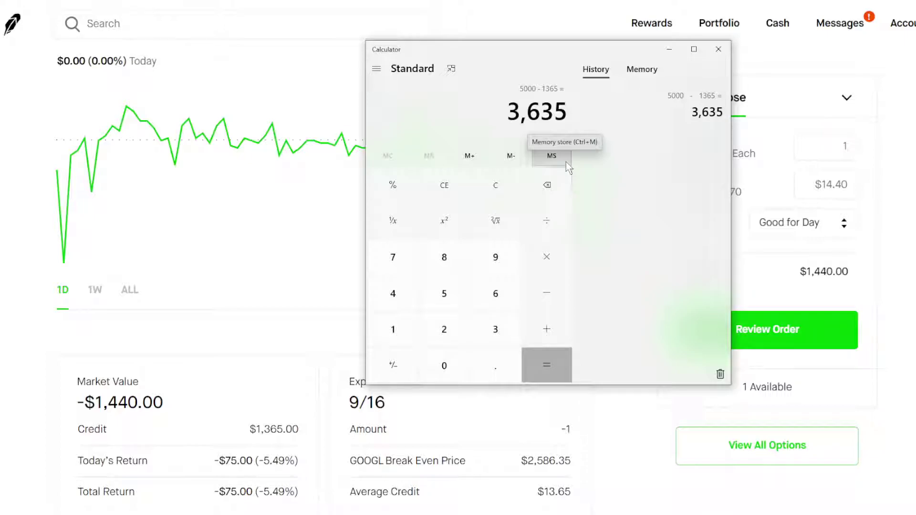
pyautogui.write('1,365')
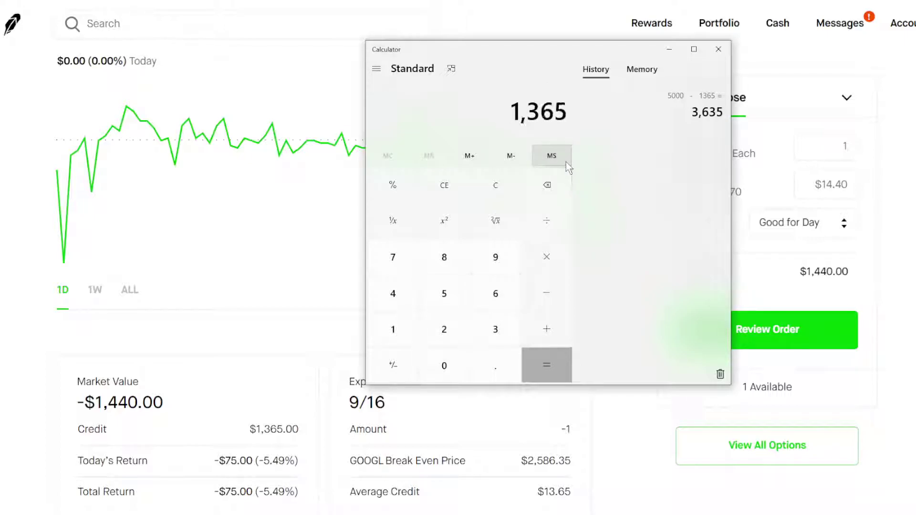
# Divide 1365 by 3635 to get the 0.3755 return ratio.
pyautogui.press('/')
pyautogui.write('3635')
pyautogui.press('Return')
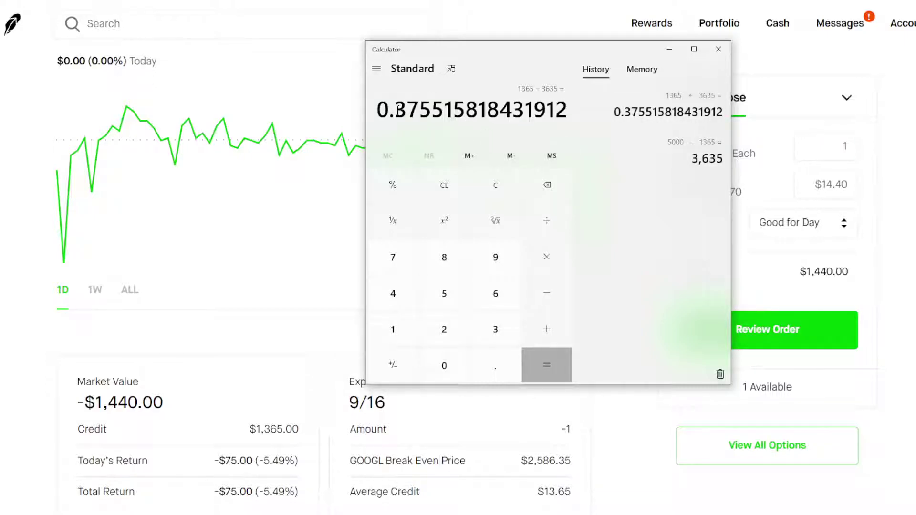
pyautogui.moveTo(399, 109); pyautogui.dragTo(423, 111)
# Bring the GOOGL spread page back and check its 2,600 strike.
pyautogui.click(390, 419)
pyautogui.scroll(3, 342, 394)
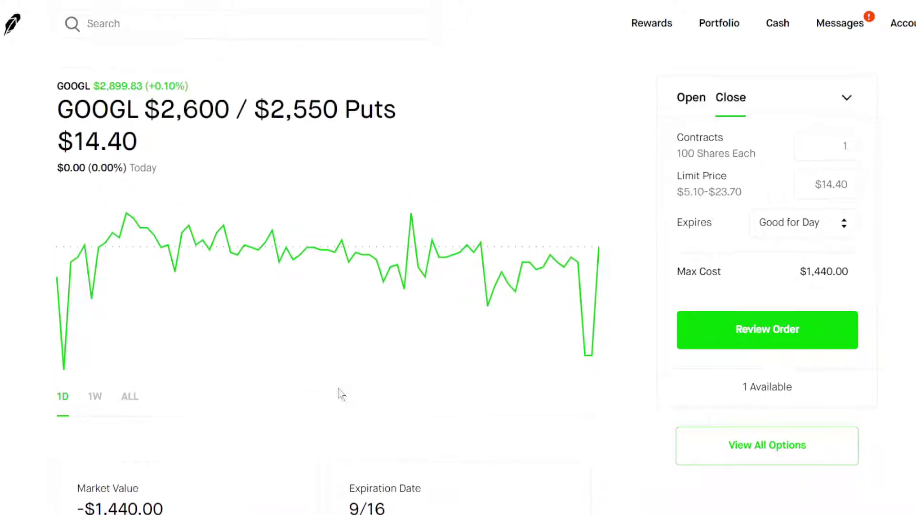
pyautogui.doubleClick(192, 122)
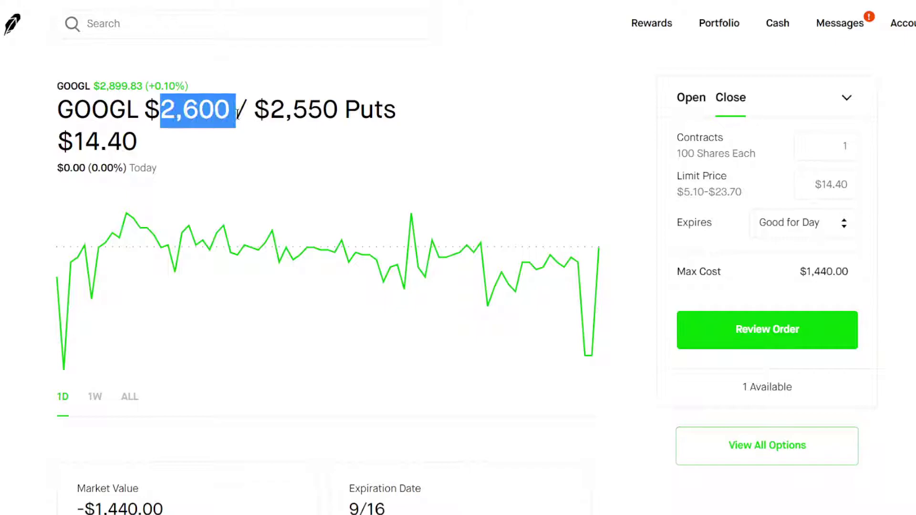
pyautogui.click(240, 115)
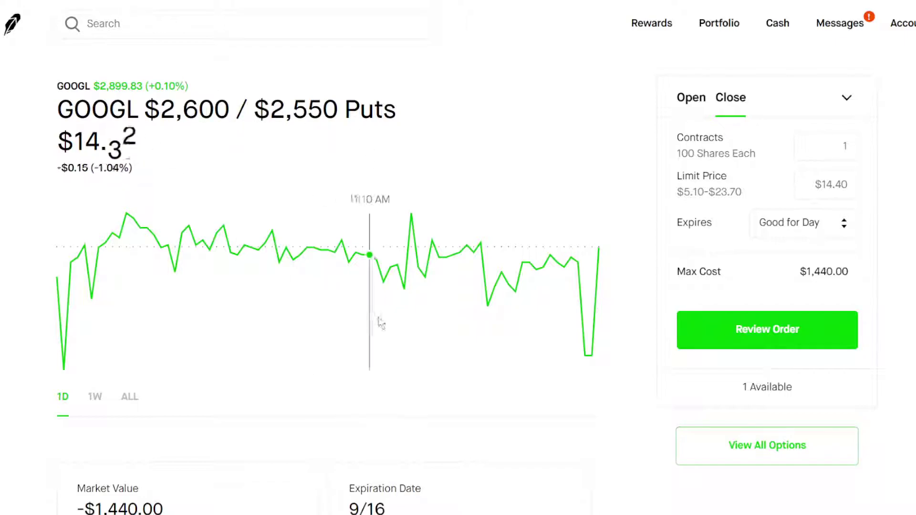
pyautogui.scroll(-3, 379, 321)
# Check the Calculator results, hide it to review the GOOGL chart, then return home.
pyautogui.hotkey('alt', 'Tab')
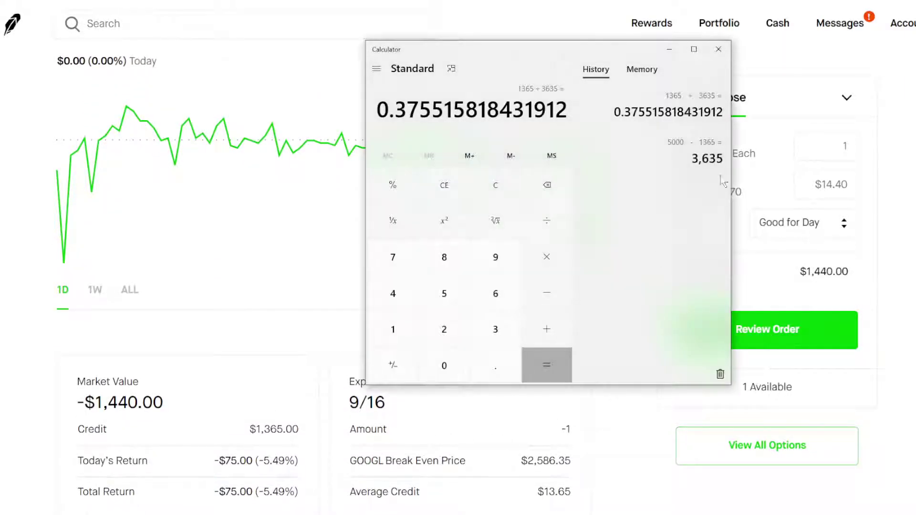
pyautogui.hotkey('alt', 'Tab')
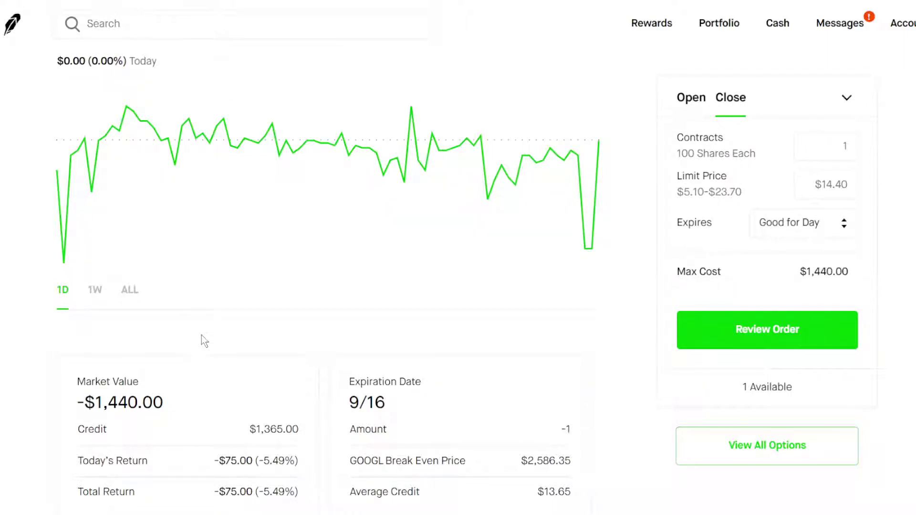
pyautogui.scroll(1, 262, 369)
pyautogui.scroll(2, 286, 374)
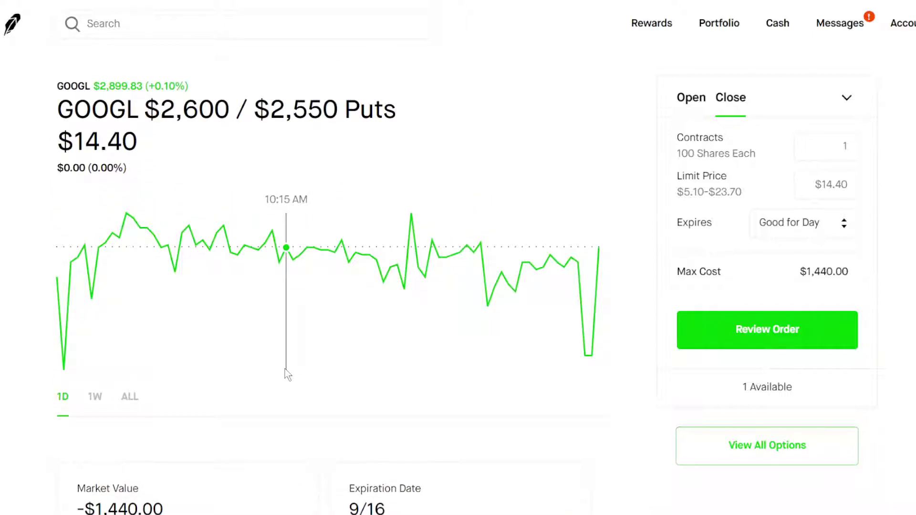
pyautogui.moveTo(253, 272)
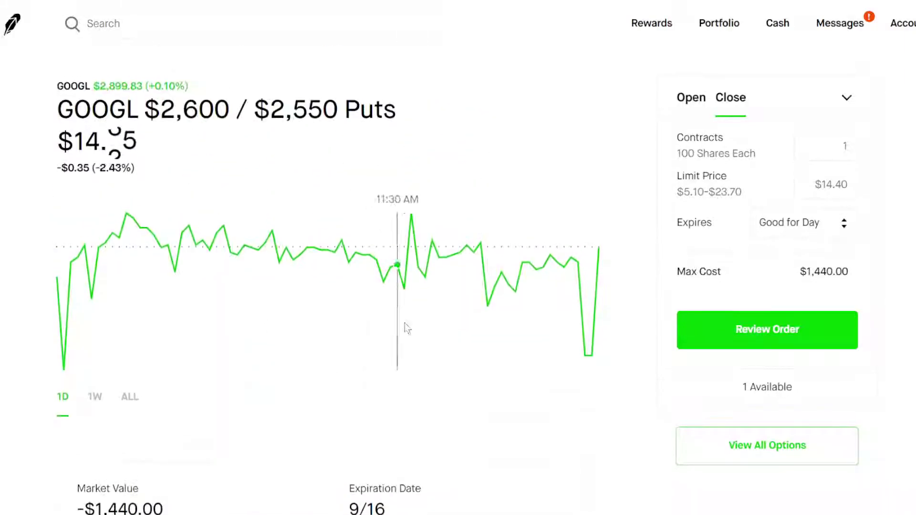
pyautogui.scroll(-3, 405, 330)
pyautogui.scroll(3, 387, 354)
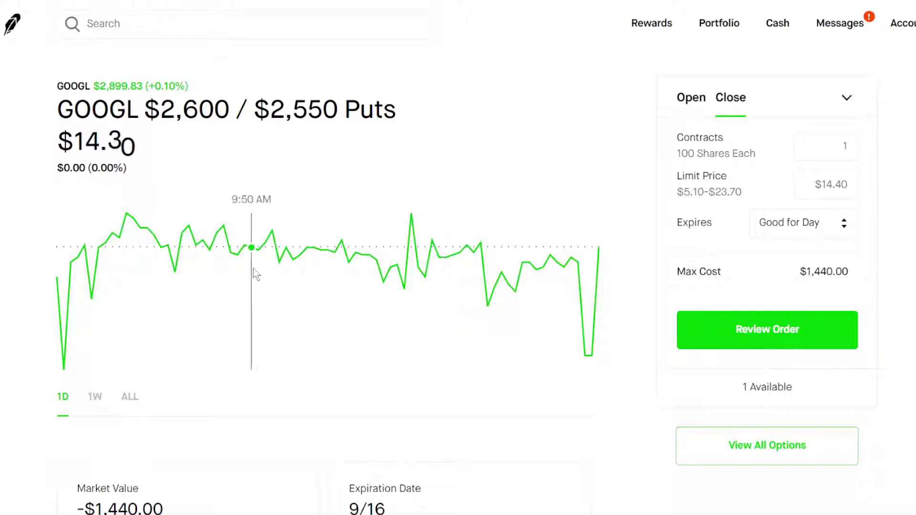
pyautogui.hotkey('alt', 'Left')
pyautogui.scroll(-3, 730, 401)
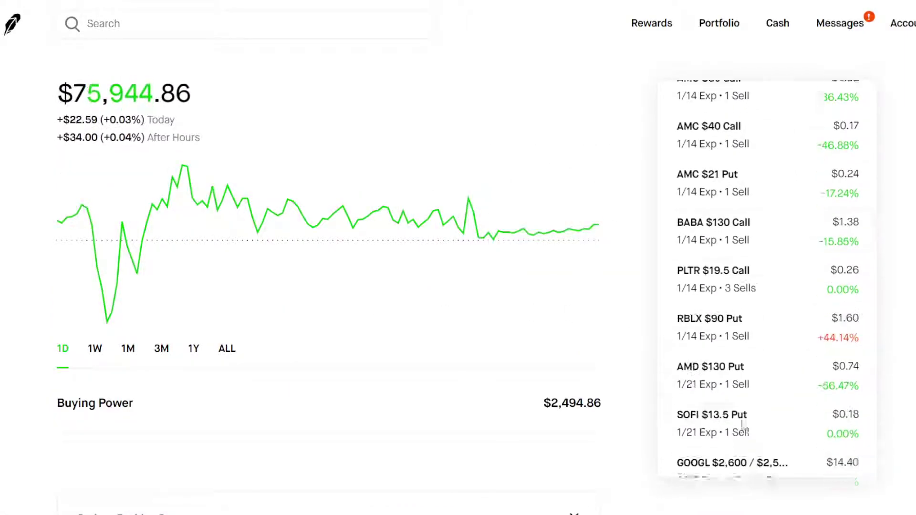
pyautogui.scroll(-3, 738, 401)
# Open the NVDA $250/$245 put spread and note its 250 strike and $1.73 average credit.
pyautogui.click(742, 364)
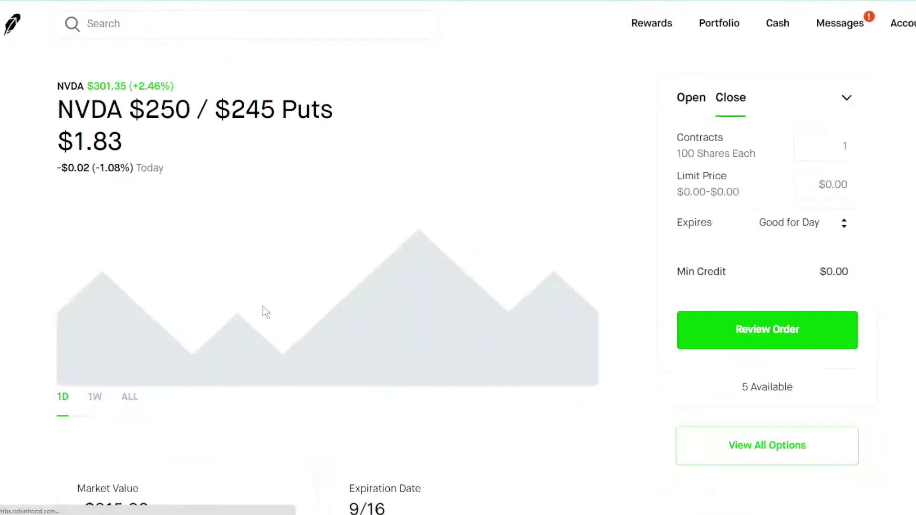
pyautogui.doubleClick(148, 110)
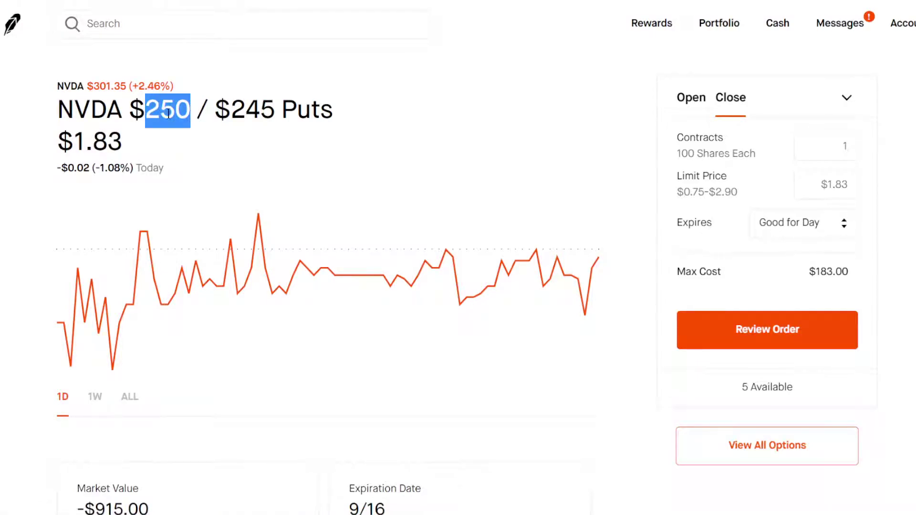
pyautogui.click(136, 109)
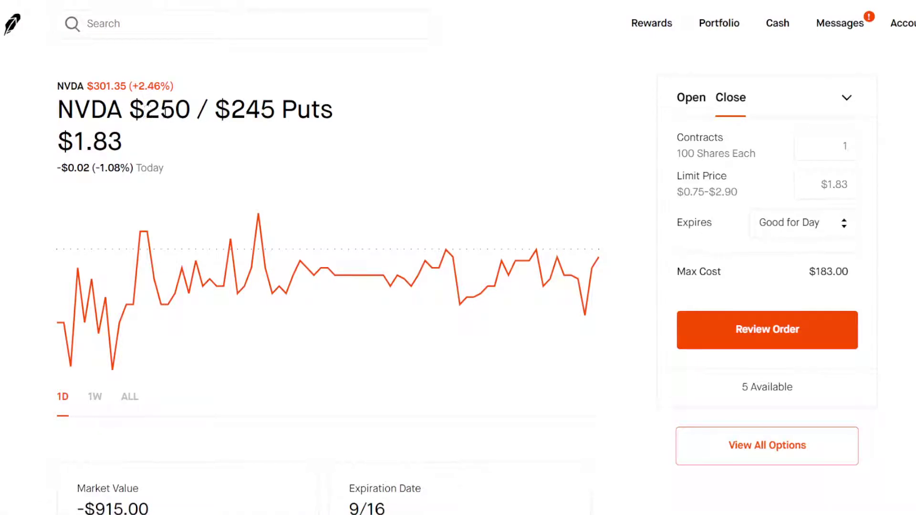
pyautogui.doubleClick(163, 110)
pyautogui.click(236, 113)
pyautogui.scroll(-1, 351, 292)
pyautogui.scroll(1, 427, 329)
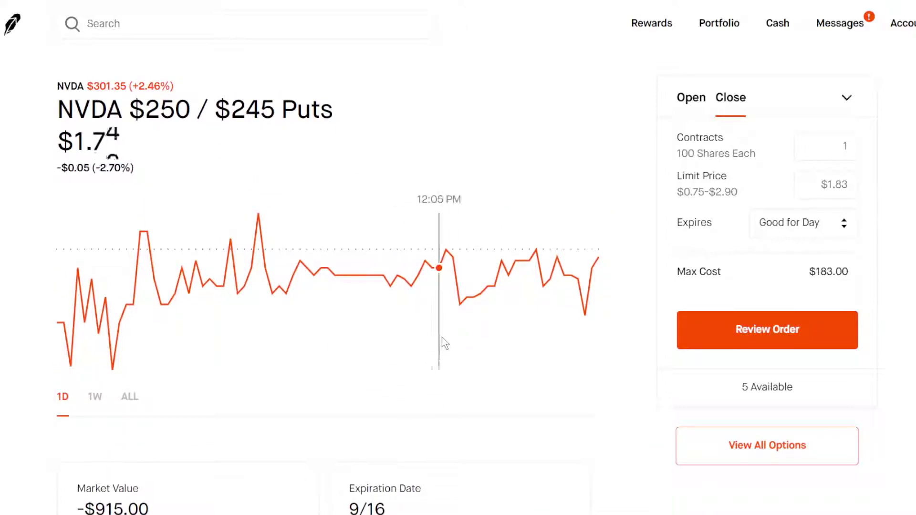
pyautogui.scroll(-2, 442, 337)
pyautogui.scroll(-2, 363, 321)
pyautogui.scroll(2, 359, 319)
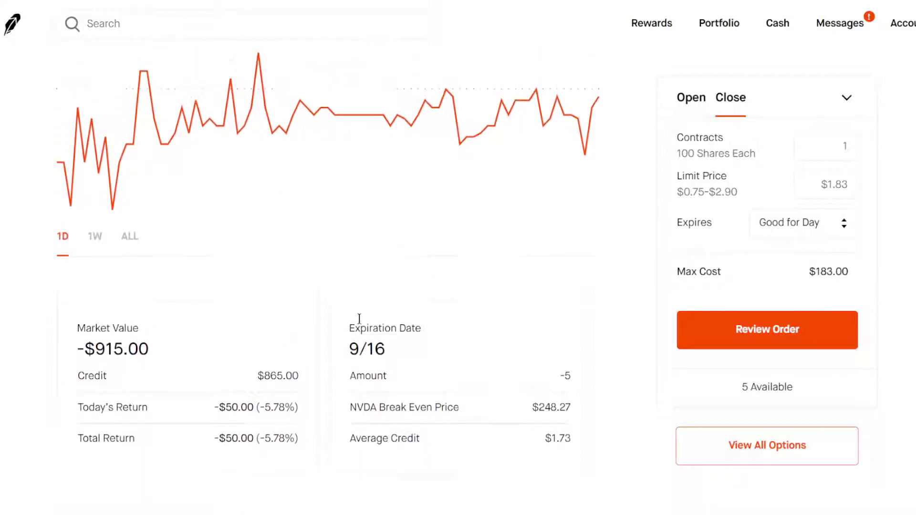
pyautogui.scroll(1, 359, 319)
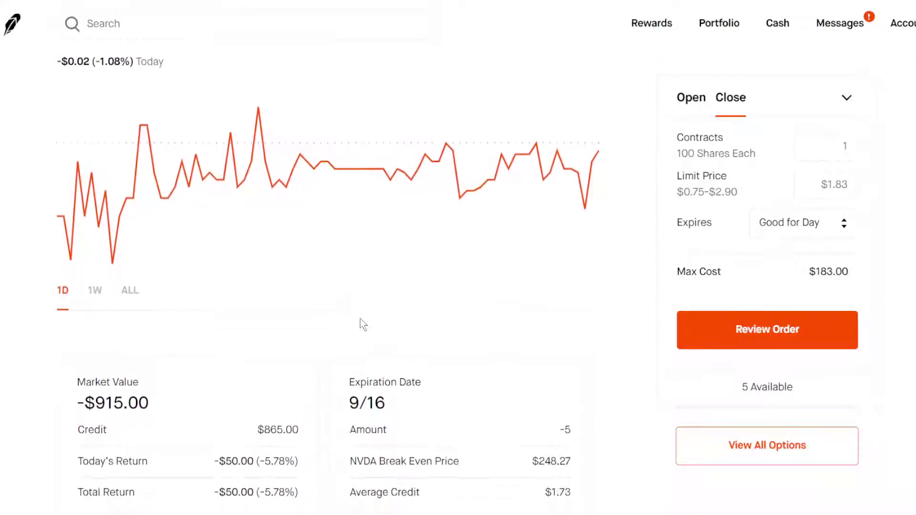
pyautogui.doubleClick(564, 491)
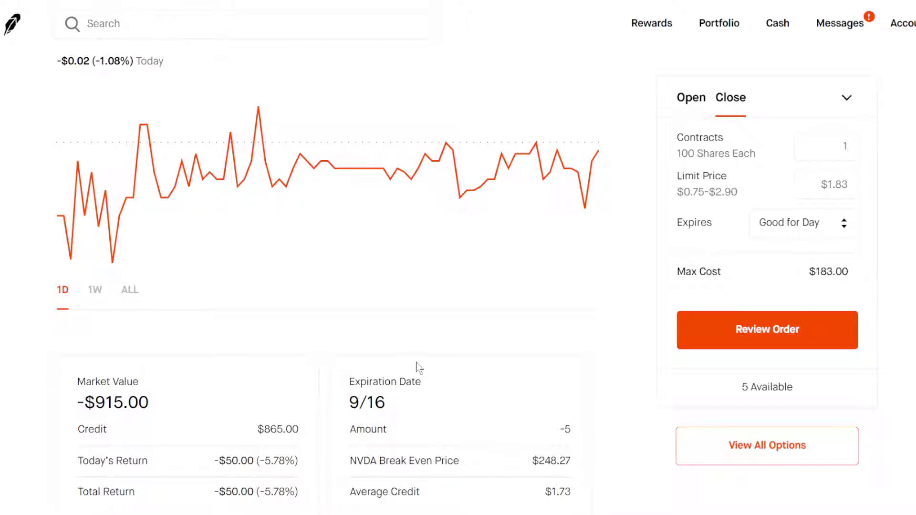
pyautogui.scroll(2, 419, 365)
pyautogui.scroll(-2, 429, 365)
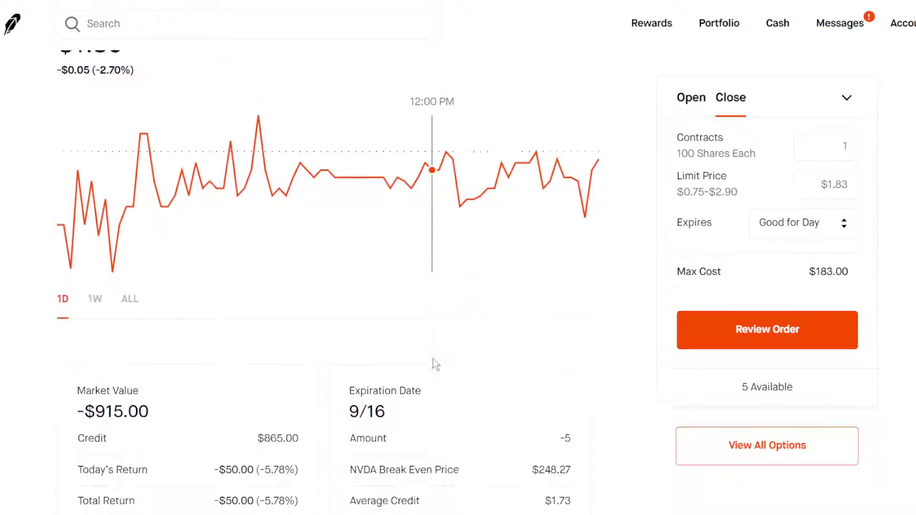
pyautogui.scroll(-1, 422, 391)
pyautogui.moveTo(575, 438); pyautogui.dragTo(571, 498)
pyautogui.scroll(1, 351, 348)
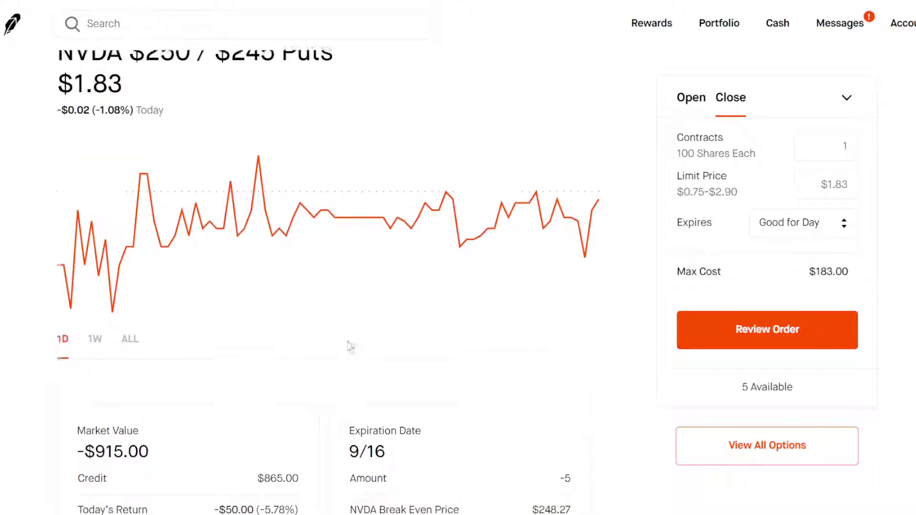
pyautogui.scroll(1, 352, 348)
pyautogui.scroll(-3, 432, 328)
pyautogui.scroll(1, 432, 328)
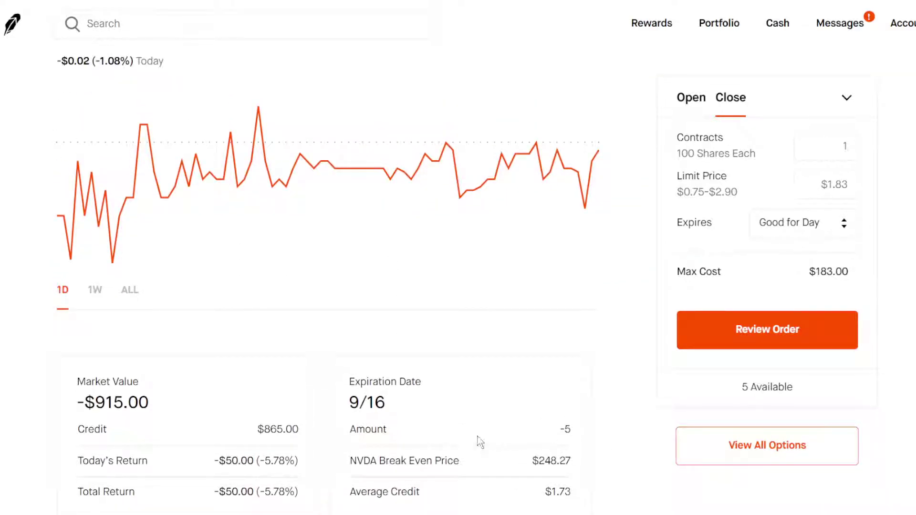
# Compute 173 × 5 = 865, 2500 − 865 = 1,635 and 865 ÷ 1635 ≈ 0.529.
pyautogui.click(152, 473)
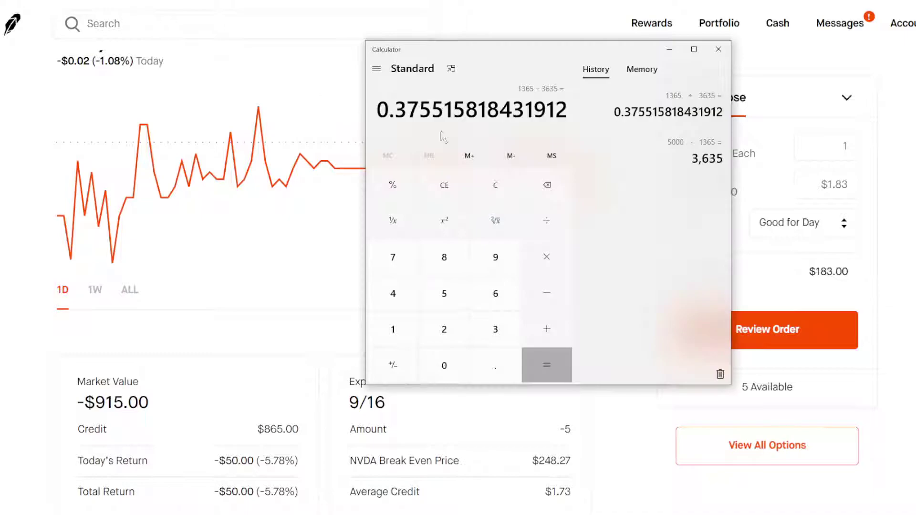
pyautogui.scroll(1, 265, 282)
pyautogui.scroll(-3, 266, 286)
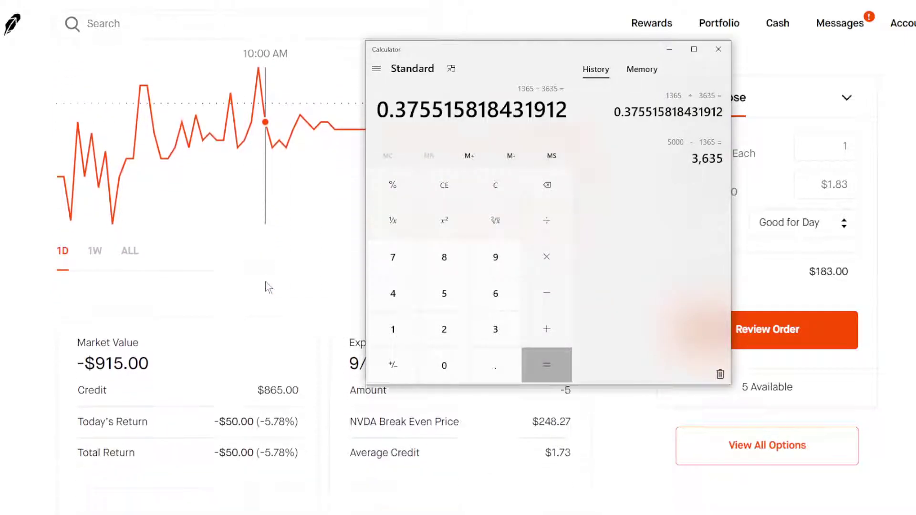
pyautogui.scroll(3, 266, 287)
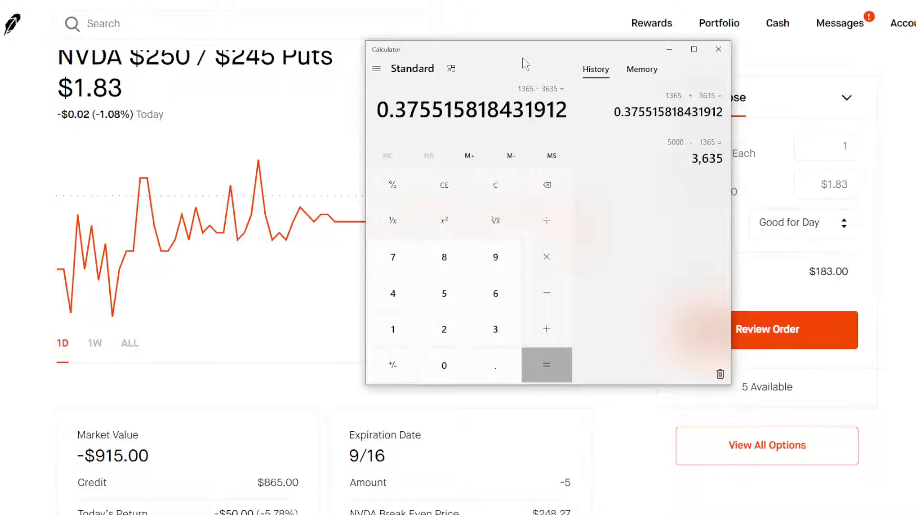
pyautogui.scroll(-1, 301, 222)
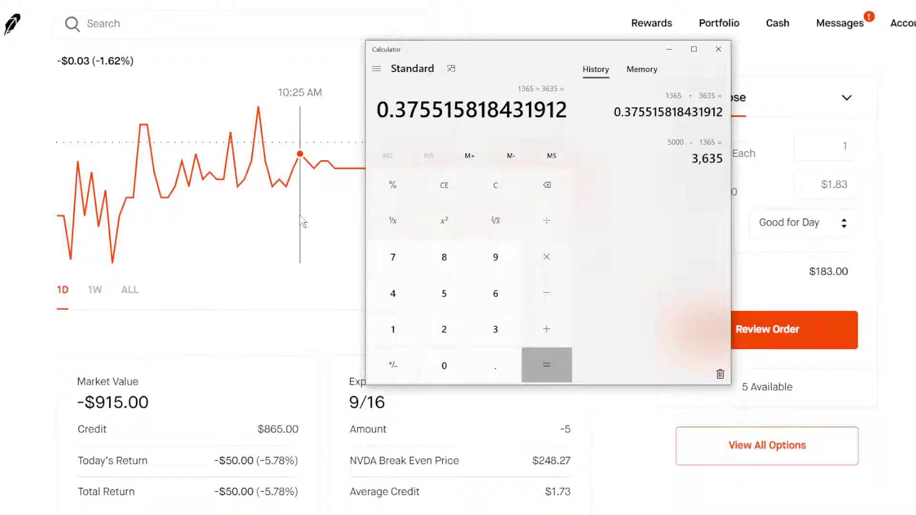
pyautogui.scroll(1, 301, 223)
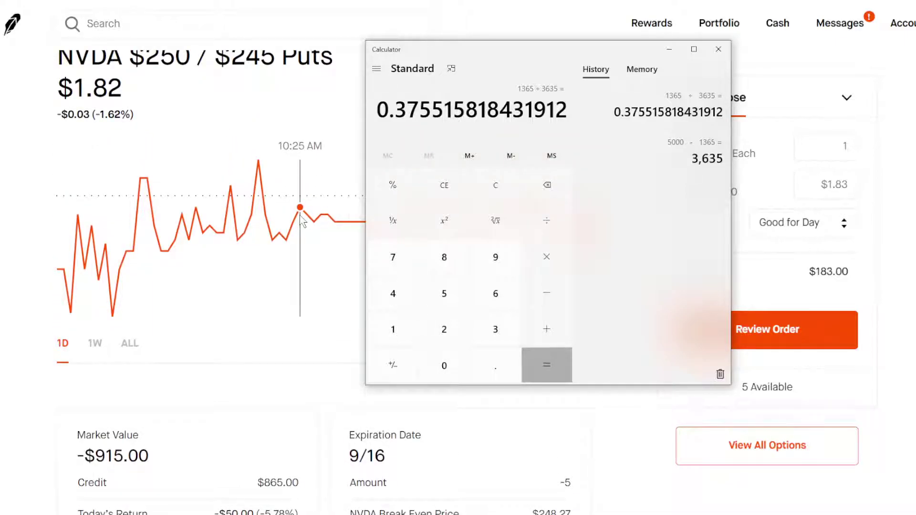
pyautogui.write('2,500')
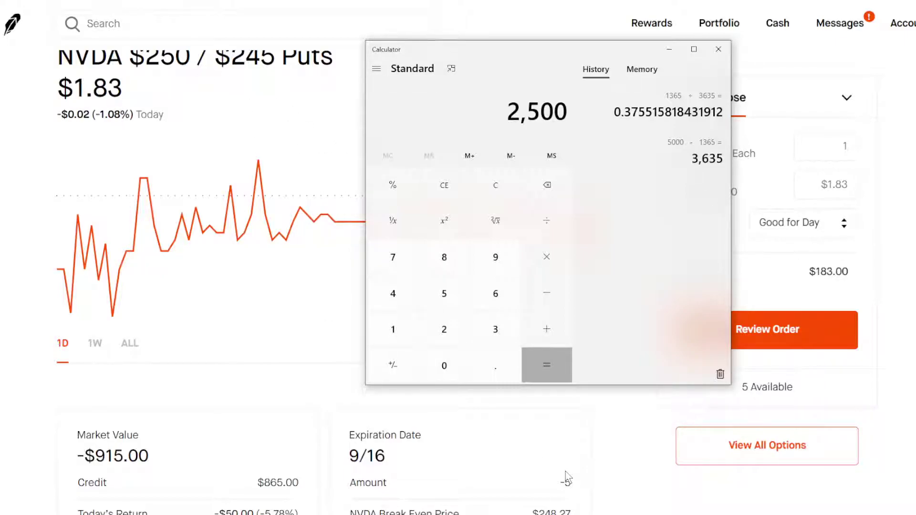
pyautogui.scroll(-2, 562, 478)
pyautogui.scroll(1, 562, 483)
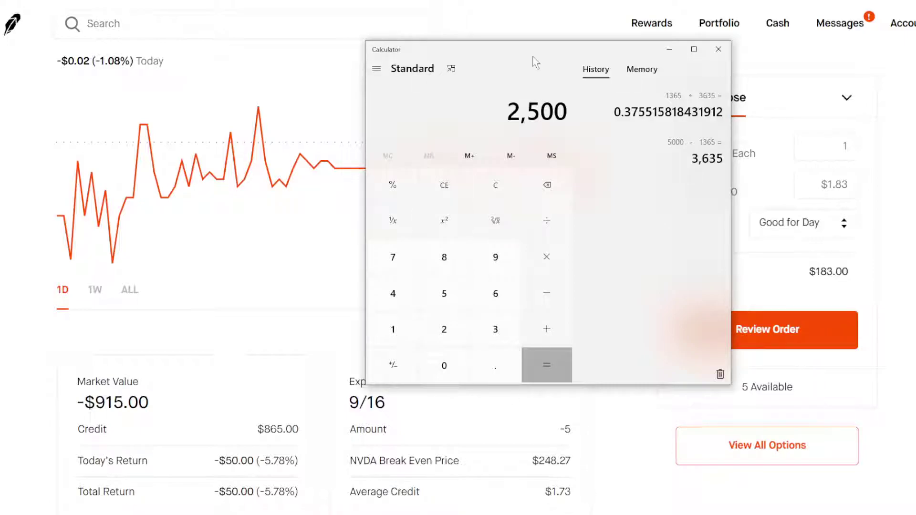
pyautogui.write(',173')
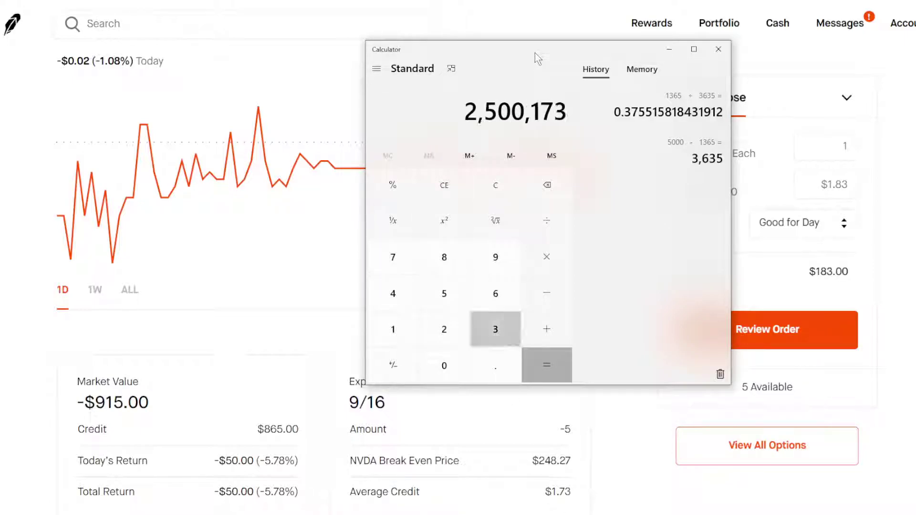
pyautogui.press('BackSpace')
pyautogui.press('BackSpace')
pyautogui.press('BackSpace')
pyautogui.press('BackSpace')
pyautogui.press('BackSpace')
pyautogui.press('BackSpace')
pyautogui.press('BackSpace')
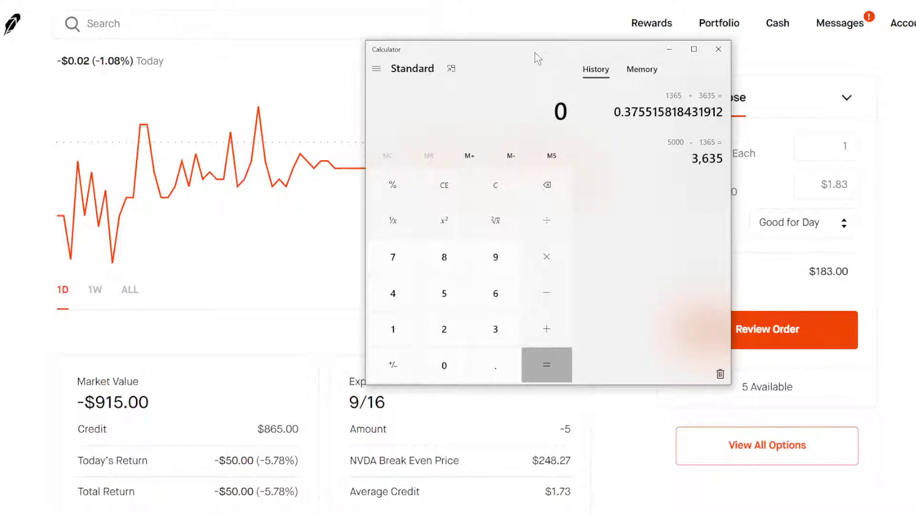
pyautogui.write('173*5')
pyautogui.press('Return')
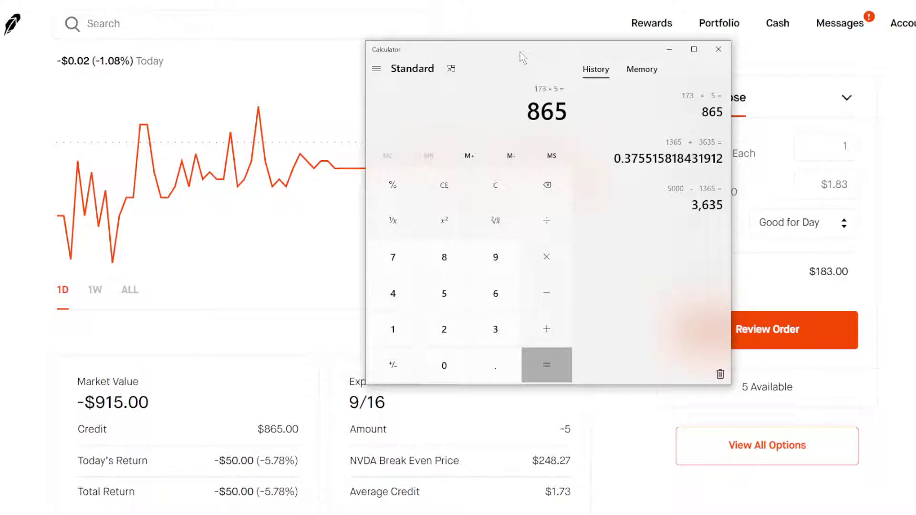
pyautogui.write('2500 - ')
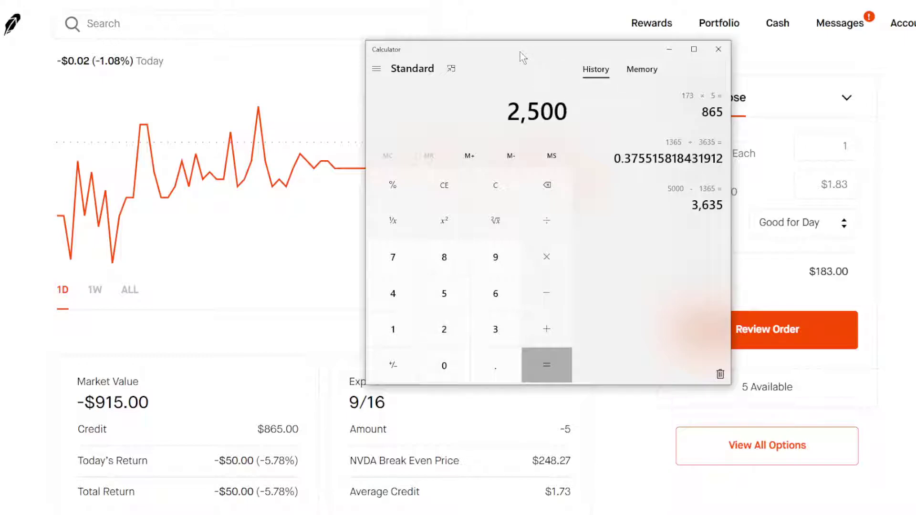
pyautogui.write('865')
pyautogui.press('Return')
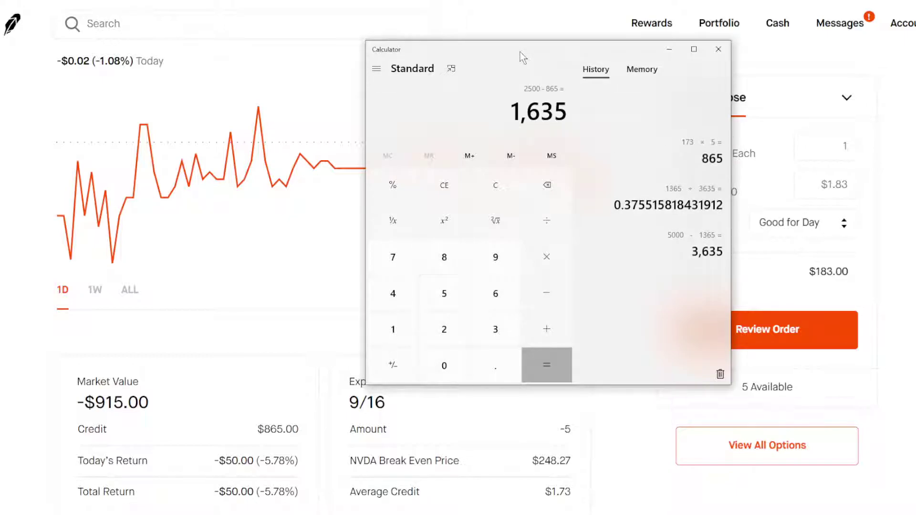
pyautogui.write('865')
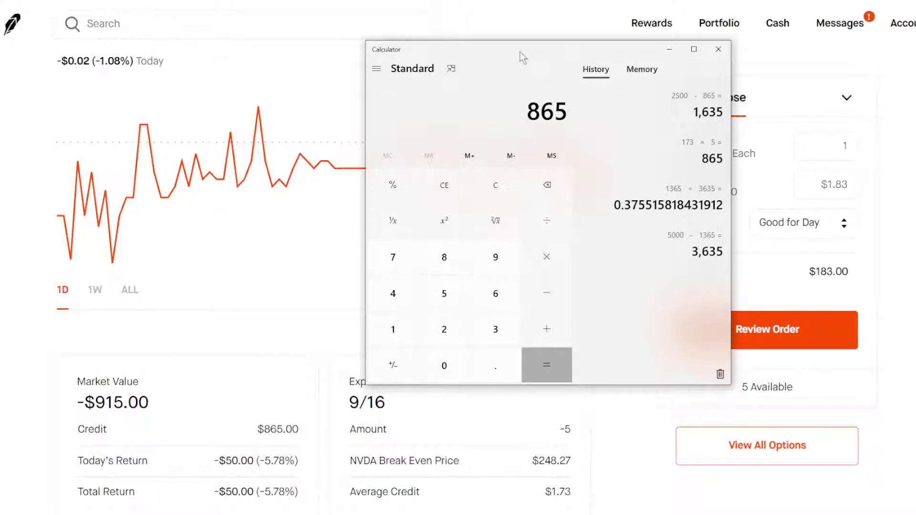
pyautogui.write('/1635')
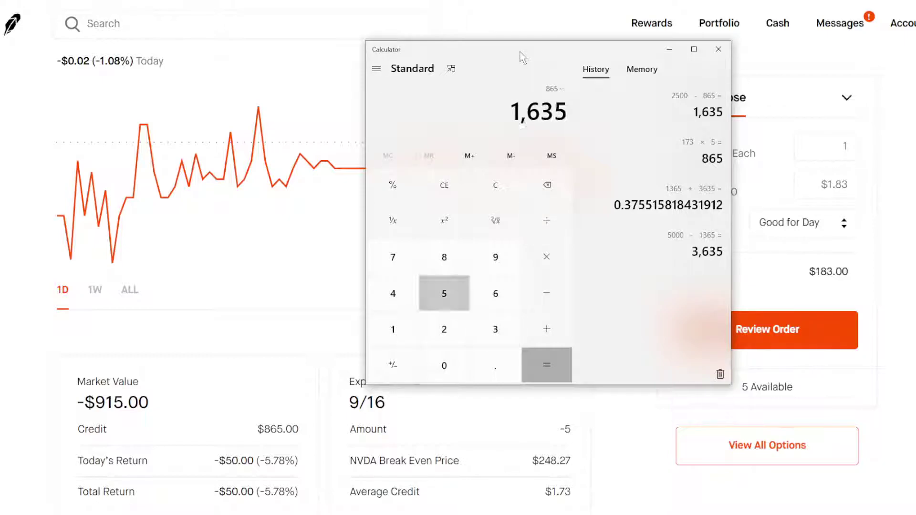
pyautogui.press('Return')
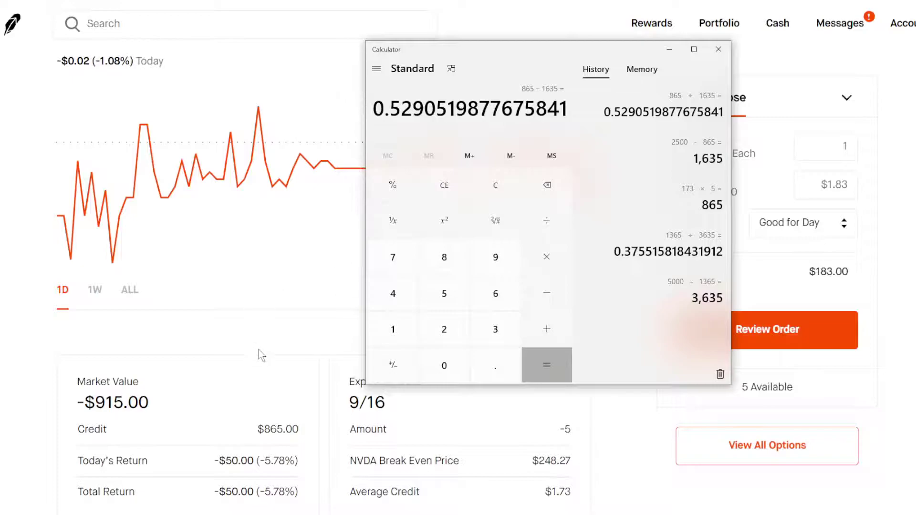
# Return to the NVDA spread page, then go home and open the TSLA $790/$780 put spread.
pyautogui.click(263, 368)
pyautogui.scroll(2, 262, 369)
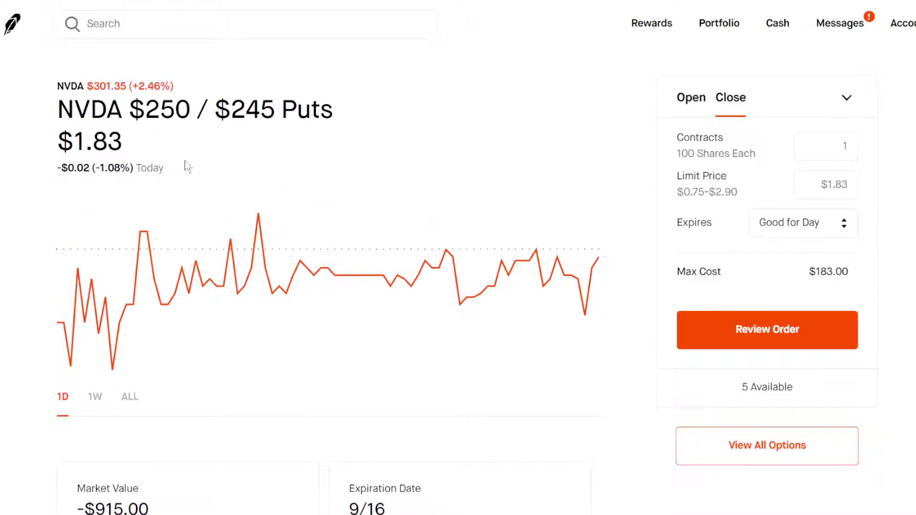
pyautogui.moveTo(148, 110); pyautogui.dragTo(184, 111)
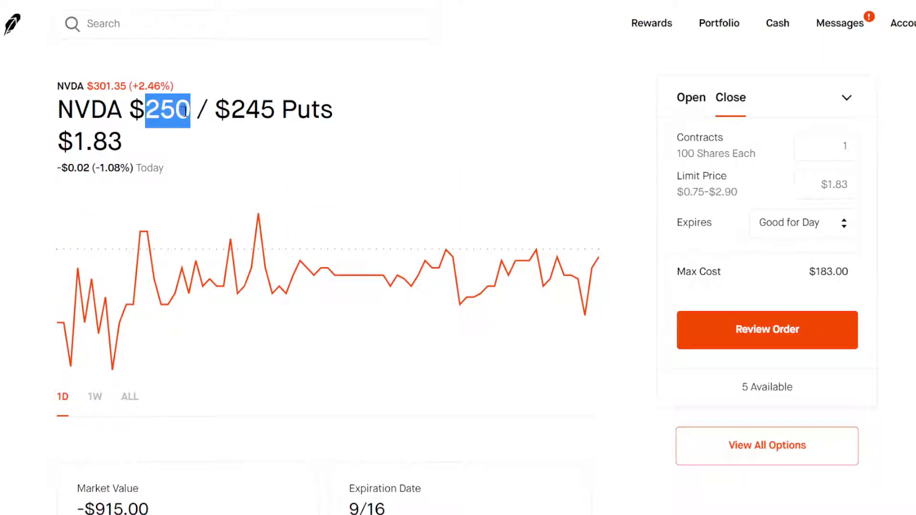
pyautogui.click(163, 120)
pyautogui.scroll(-2, 287, 286)
pyautogui.scroll(-1, 64, 93)
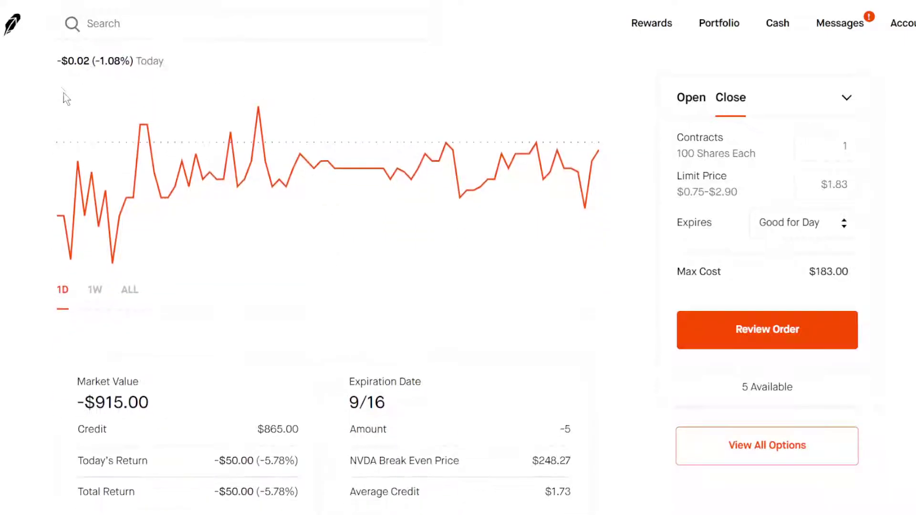
pyautogui.scroll(1, 82, 116)
pyautogui.scroll(1, 222, 142)
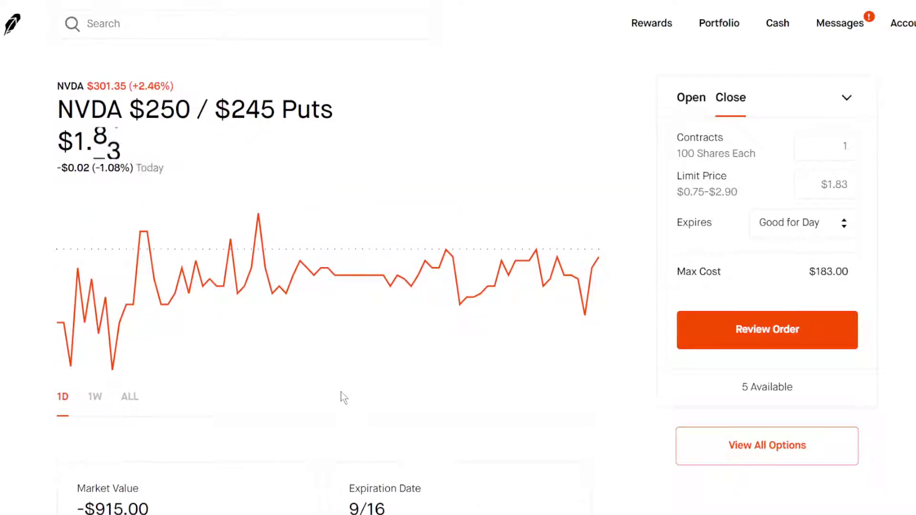
pyautogui.scroll(-3, 360, 384)
pyautogui.scroll(3, 361, 384)
pyautogui.hotkey('alt', 'Left')
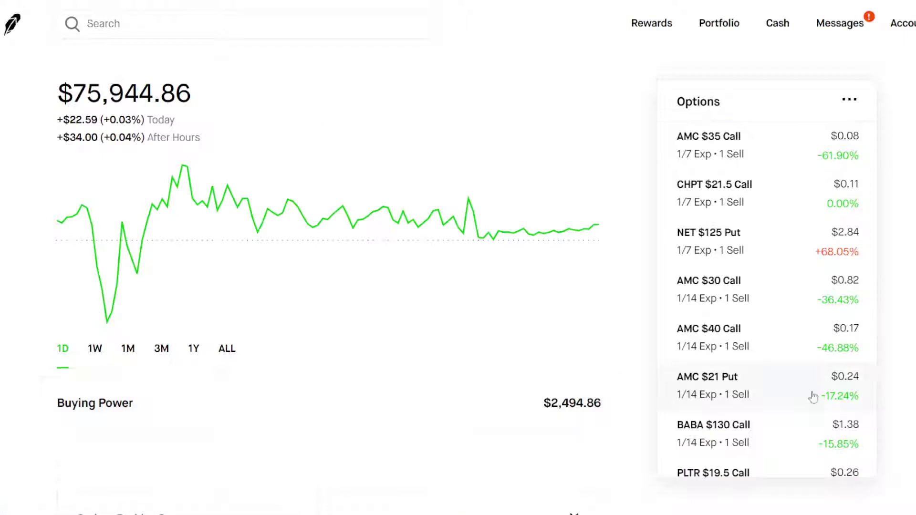
pyautogui.scroll(-4, 814, 401)
pyautogui.scroll(-2, 814, 401)
pyautogui.click(756, 350)
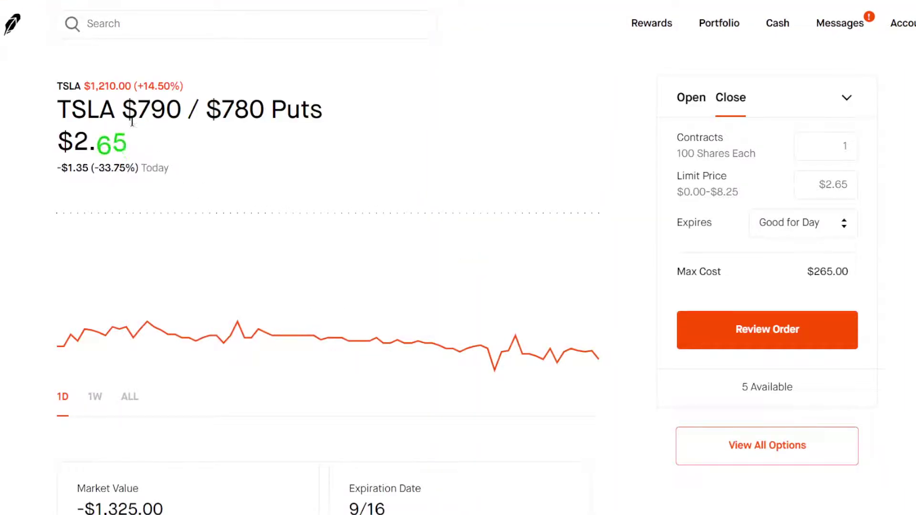
# Check the 790 strike on the TSLA spread page and bring Calculator back up.
pyautogui.moveTo(138, 109); pyautogui.dragTo(168, 119)
pyautogui.click(168, 119)
pyautogui.scroll(-1, 292, 206)
pyautogui.scroll(-1, 344, 277)
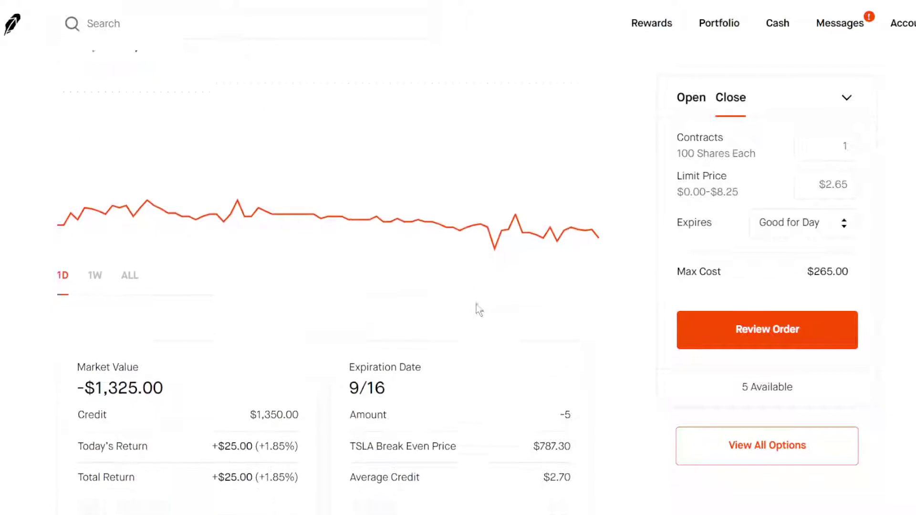
pyautogui.scroll(-2, 477, 309)
pyautogui.scroll(2, 501, 323)
pyautogui.scroll(2, 520, 343)
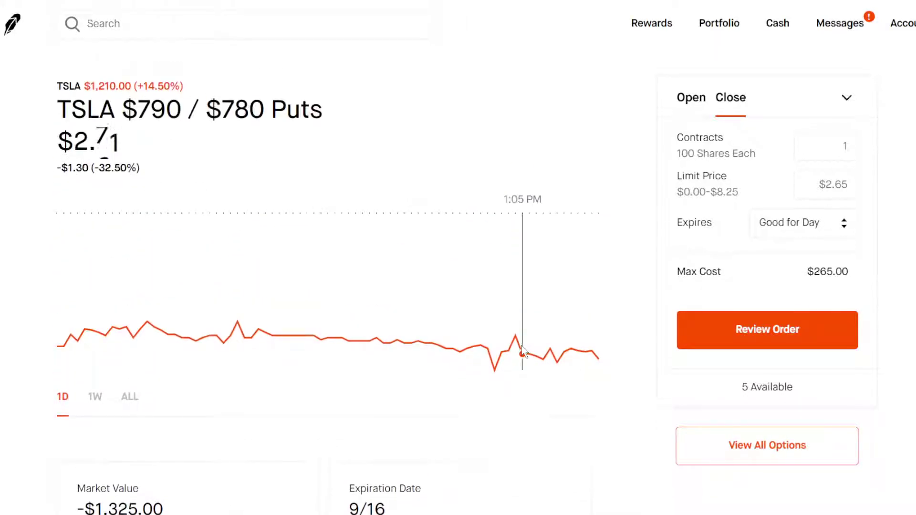
pyautogui.scroll(-1, 466, 390)
pyautogui.scroll(-2, 478, 403)
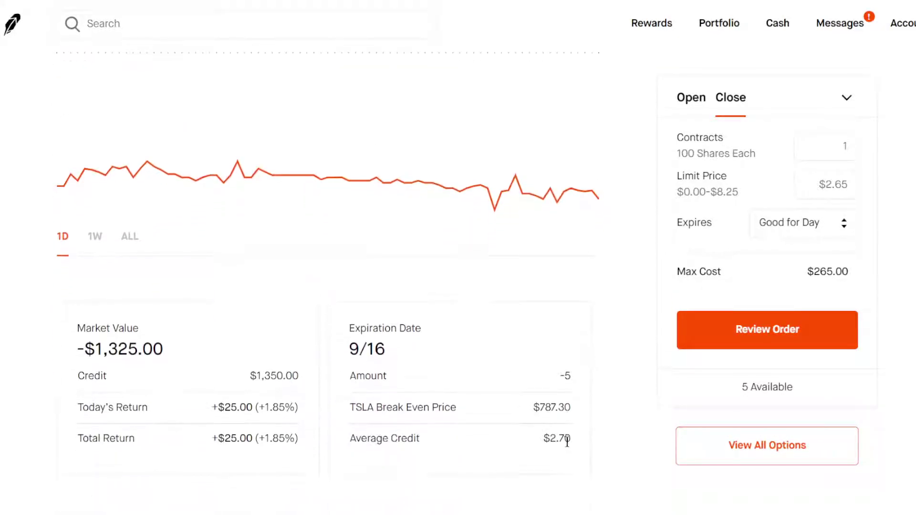
pyautogui.scroll(2, 564, 437)
pyautogui.scroll(1, 208, 319)
pyautogui.scroll(-2, 308, 323)
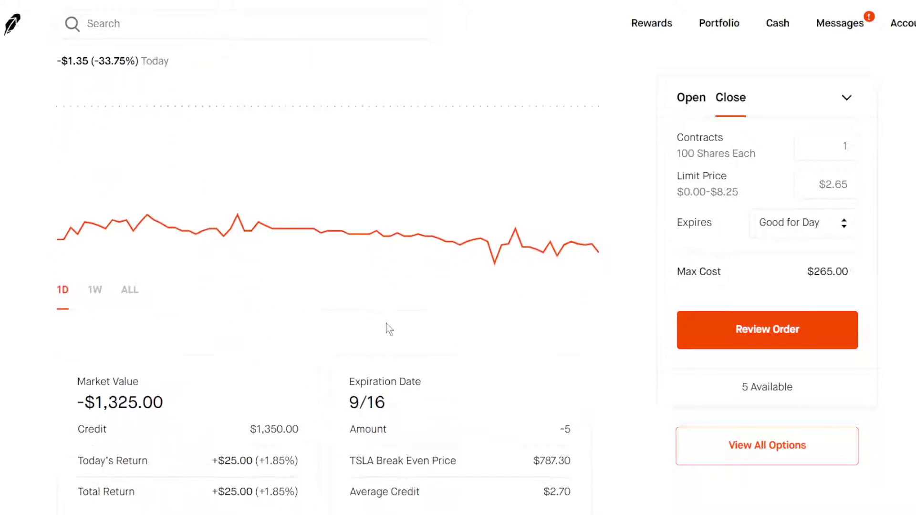
pyautogui.scroll(1, 405, 339)
pyautogui.scroll(-2, 403, 337)
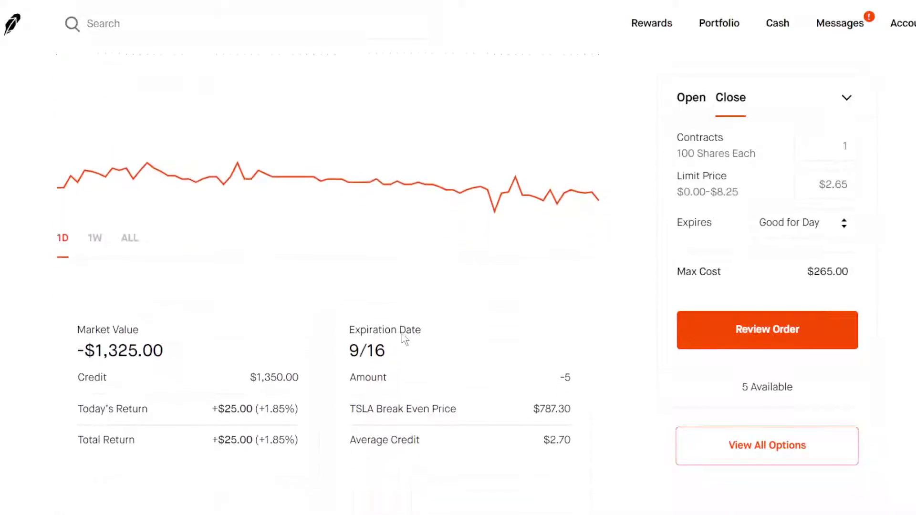
pyautogui.scroll(1, 403, 339)
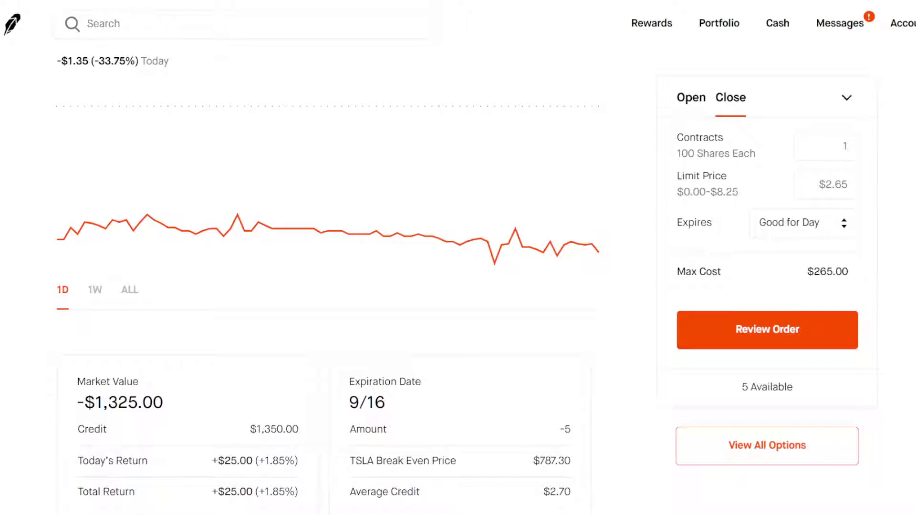
pyautogui.hotkey('alt', 'Tab')
# Compute 10000 − 1350 = 8,650 and 1350 ÷ 8650 ≈ 0.156.
pyautogui.moveTo(563, 60); pyautogui.dragTo(592, 42)
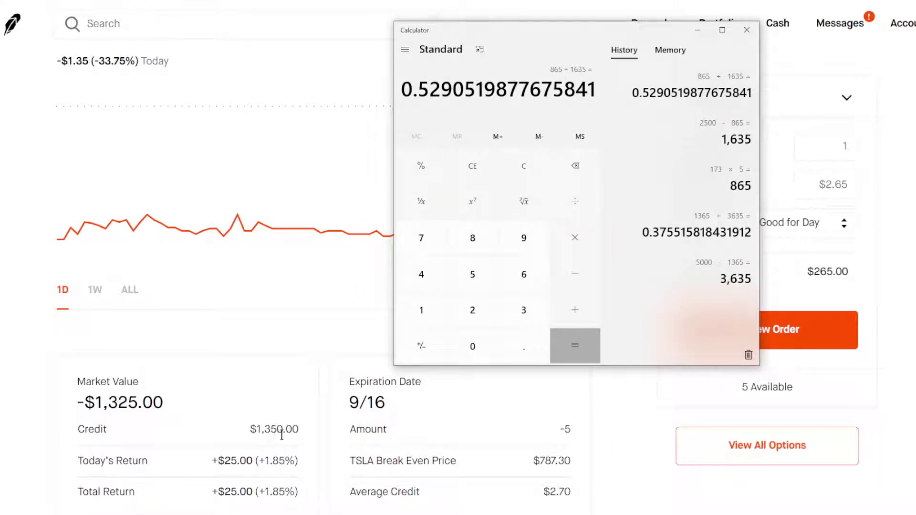
pyautogui.write('10')
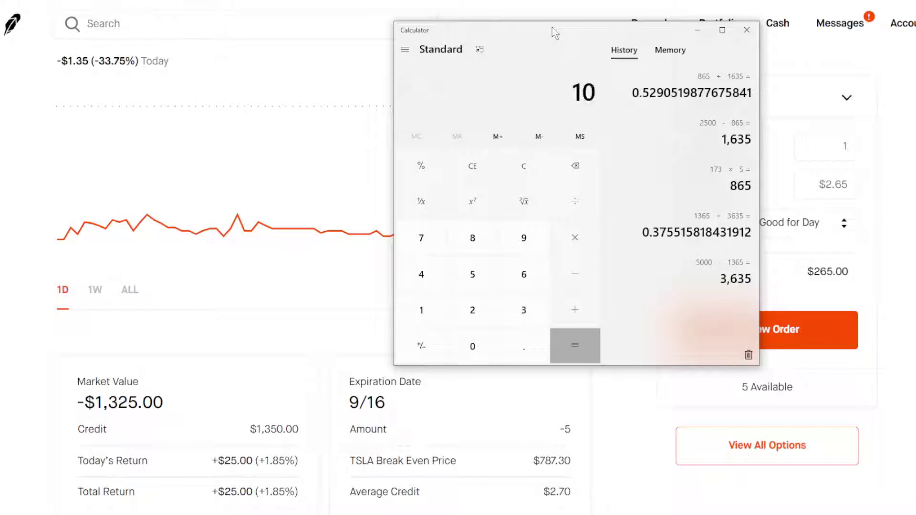
pyautogui.write(',000')
pyautogui.press('-')
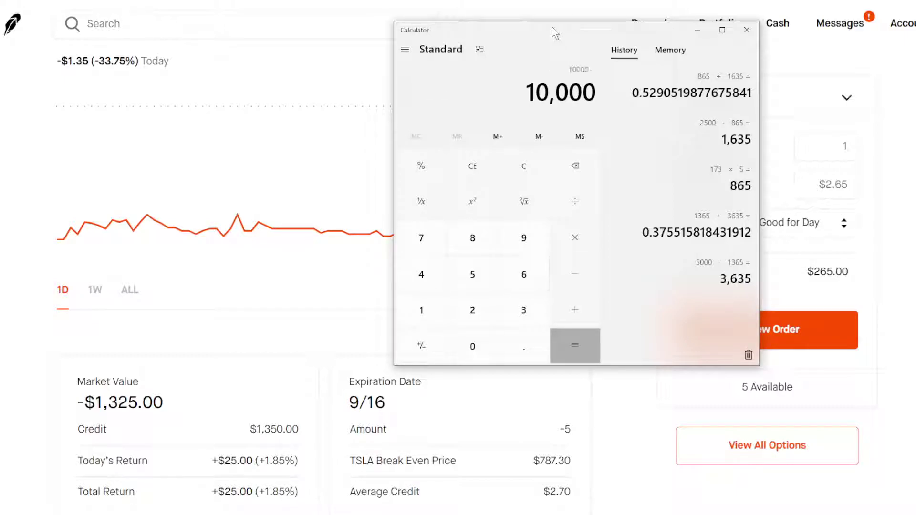
pyautogui.write('1,3')
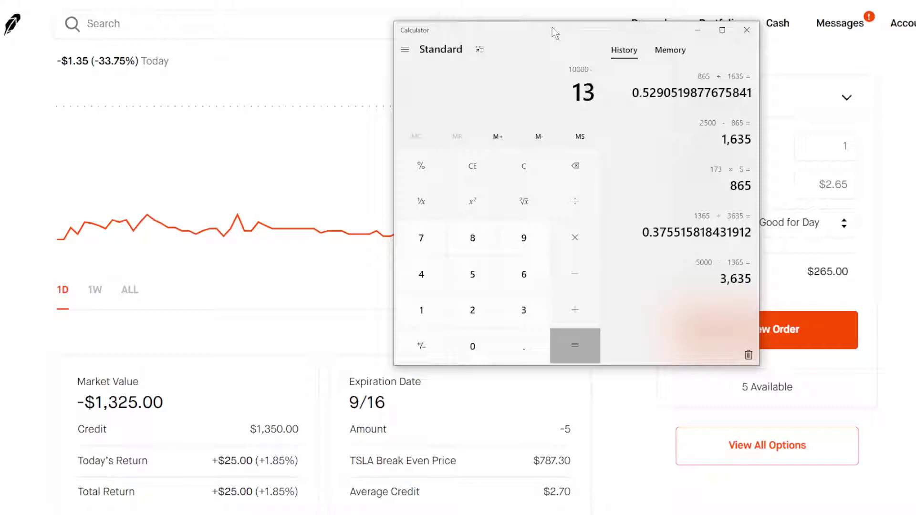
pyautogui.write('50')
pyautogui.press('Return')
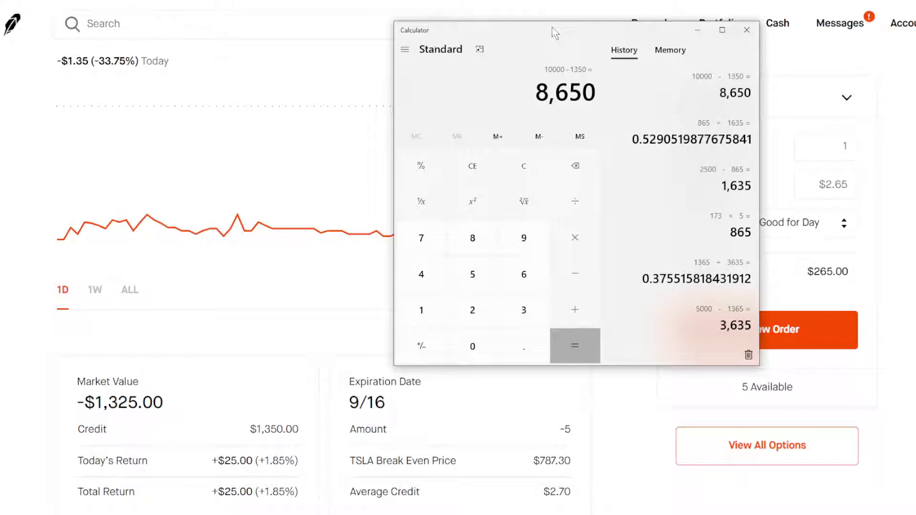
pyautogui.write('135')
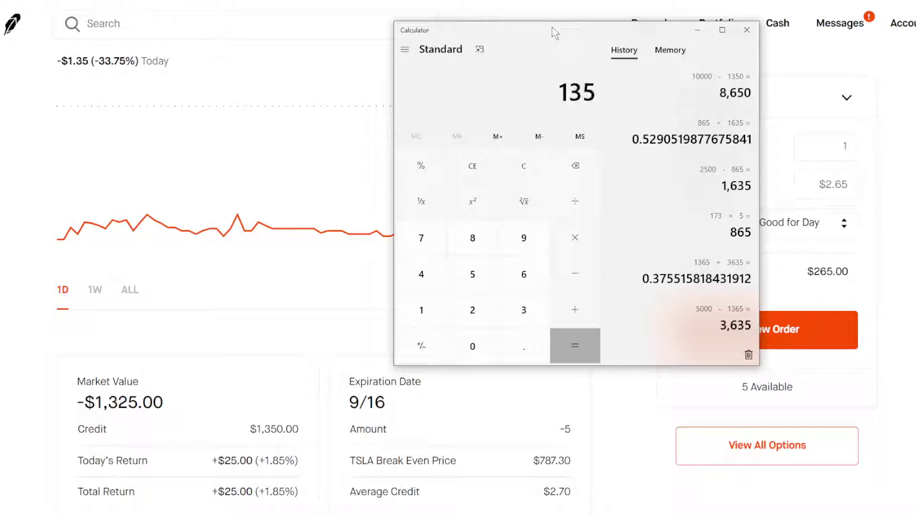
pyautogui.write(',350')
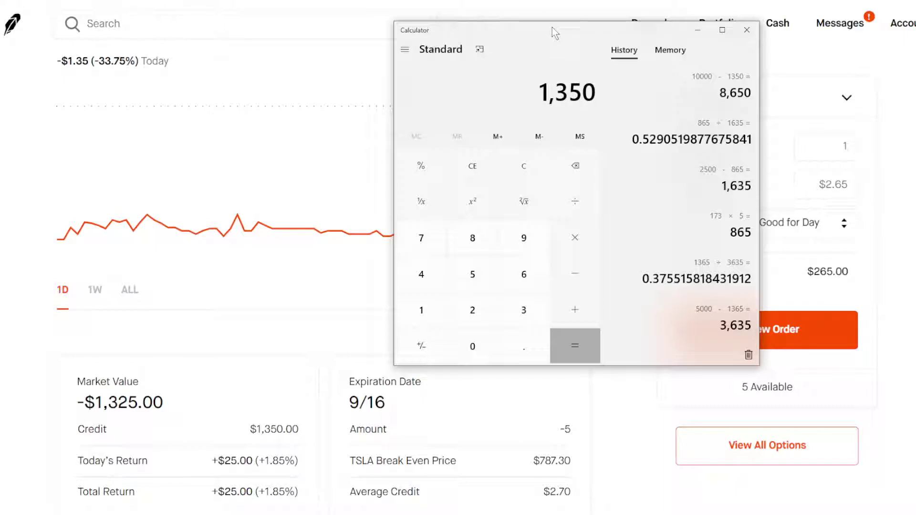
pyautogui.write(' ÷ 8,650')
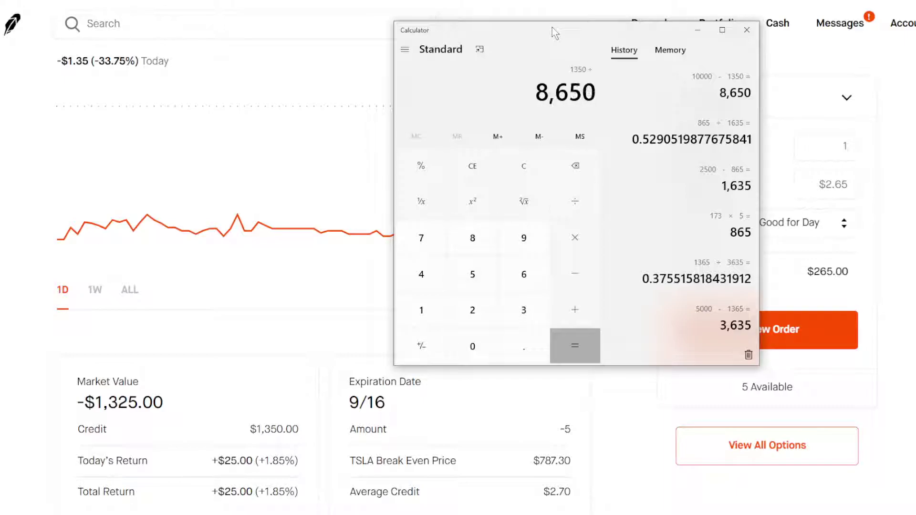
pyautogui.press('Return')
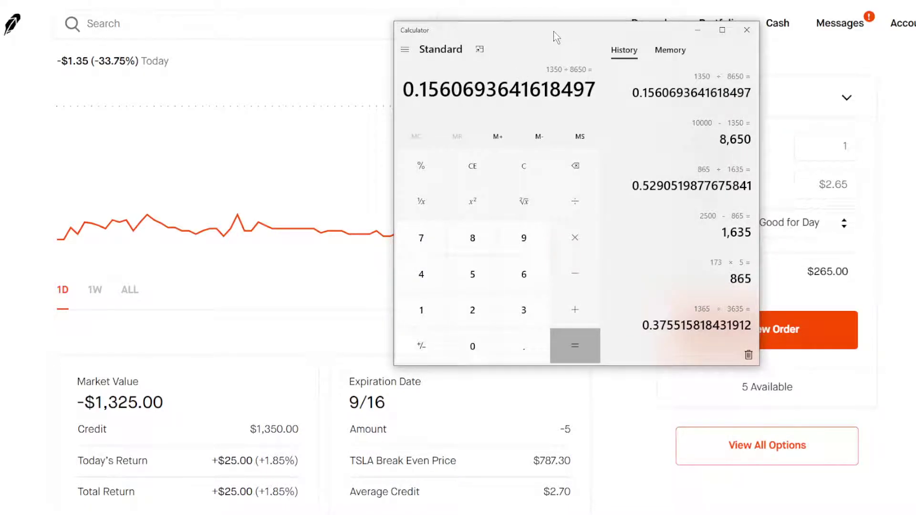
pyautogui.write('1')
# Compute 5000 − 1350 = 3,650 and 1350 ÷ 3650 ≈ 0.370, then close Calculator.
pyautogui.press('BackSpace')
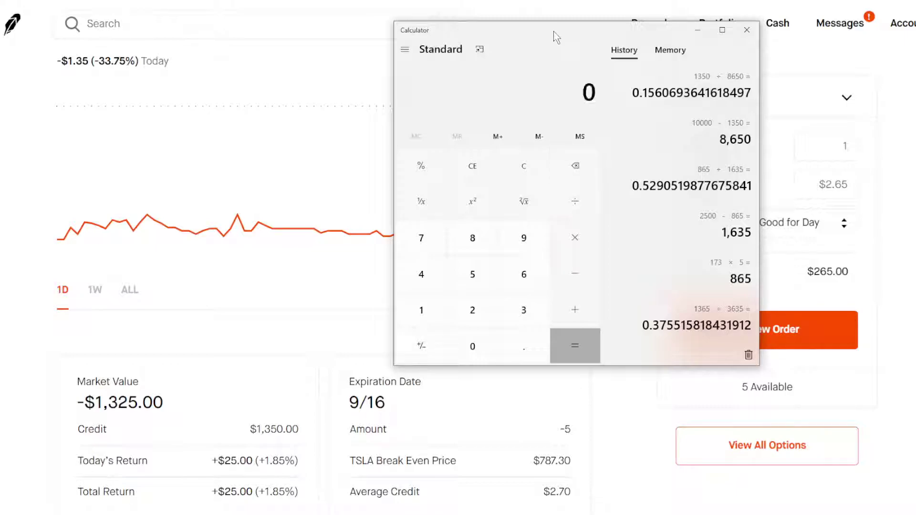
pyautogui.write('5,000')
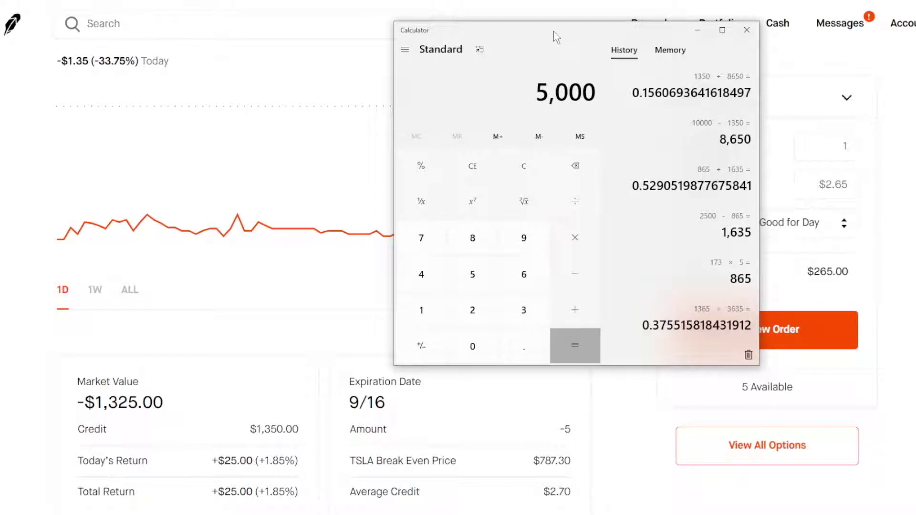
pyautogui.scroll(2, 303, 215)
pyautogui.scroll(-2, 264, 237)
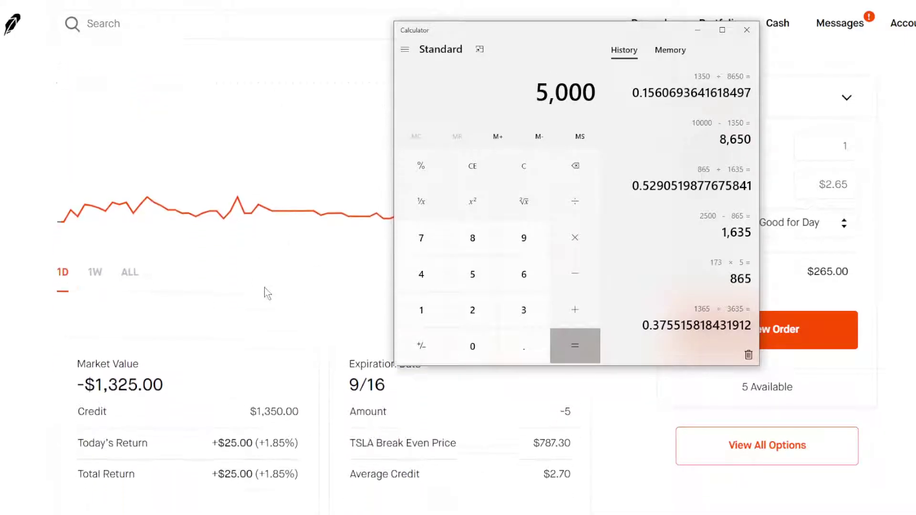
pyautogui.scroll(-1, 264, 294)
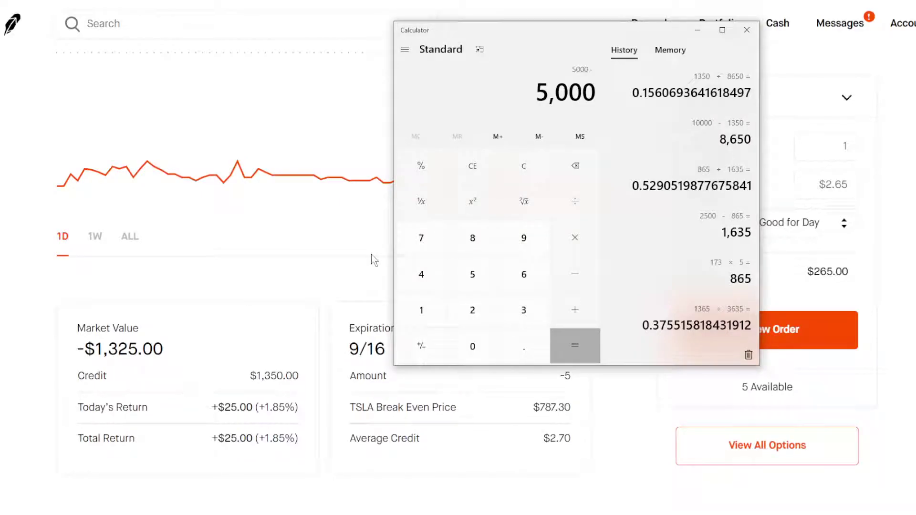
pyautogui.write('1350')
pyautogui.press('Return')
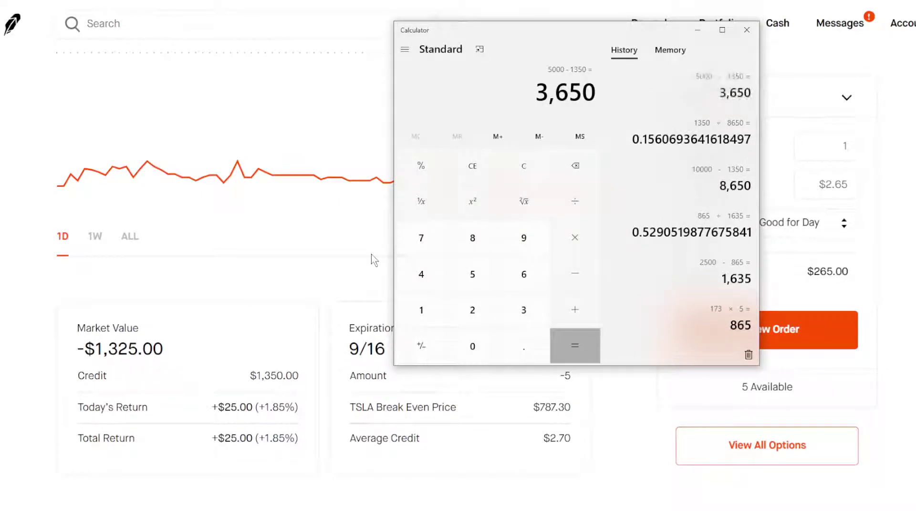
pyautogui.write('1350/3')
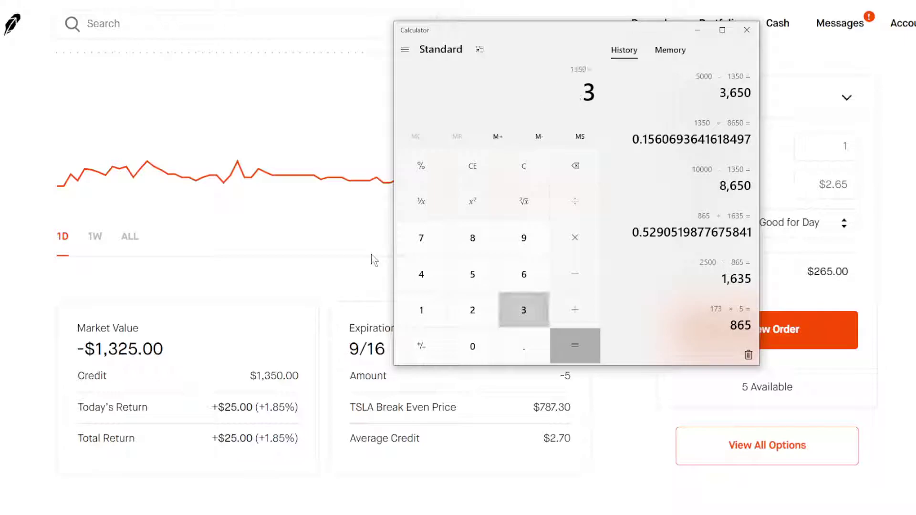
pyautogui.write('650')
pyautogui.press('Return')
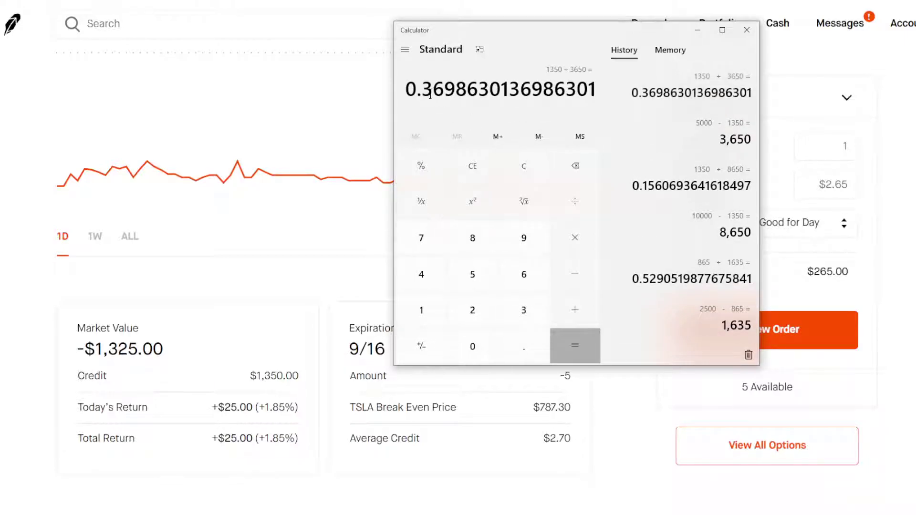
pyautogui.click(747, 29)
pyautogui.scroll(2, 429, 387)
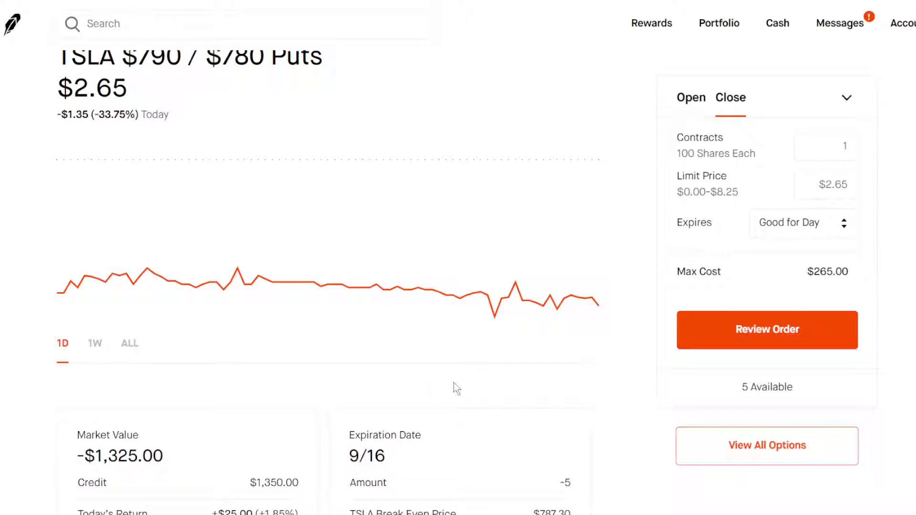
pyautogui.scroll(1, 454, 387)
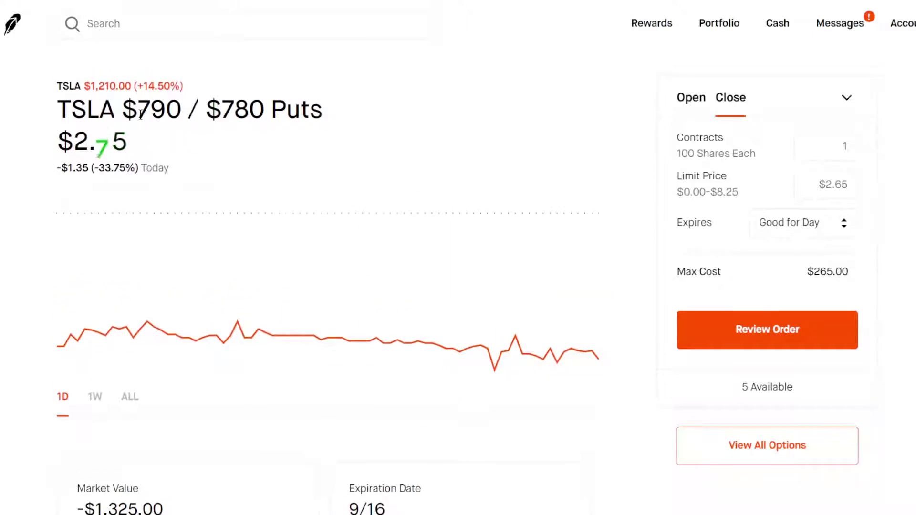
pyautogui.doubleClick(183, 113)
pyautogui.click(182, 115)
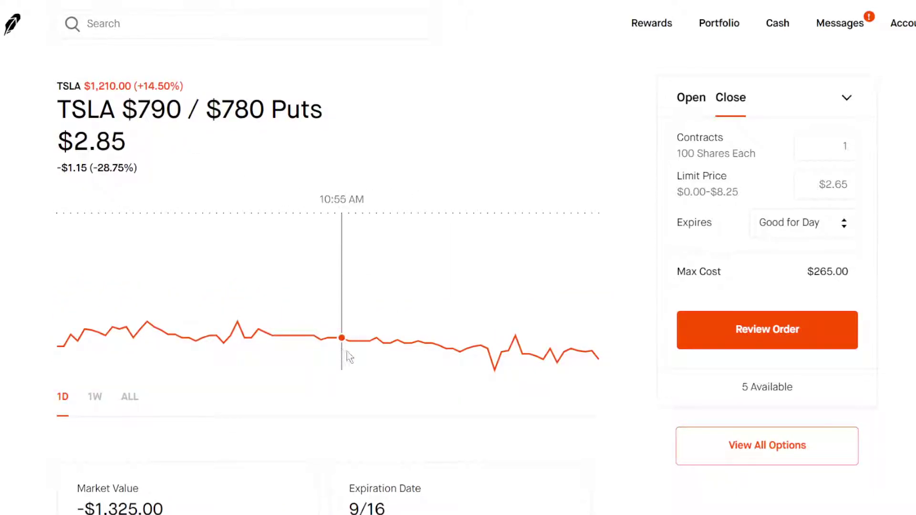
pyautogui.scroll(-1, 478, 390)
pyautogui.scroll(-1, 215, 255)
pyautogui.scroll(2, 215, 236)
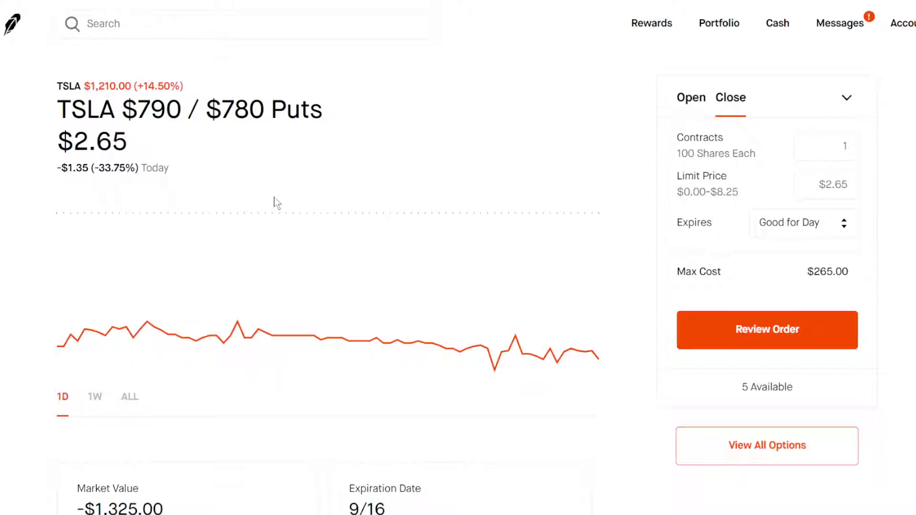
pyautogui.scroll(-1, 419, 247)
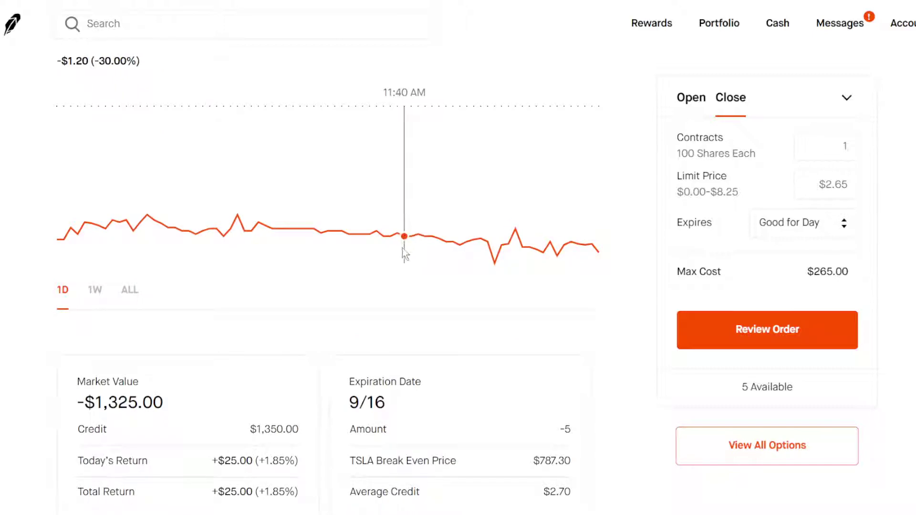
pyautogui.scroll(2, 402, 257)
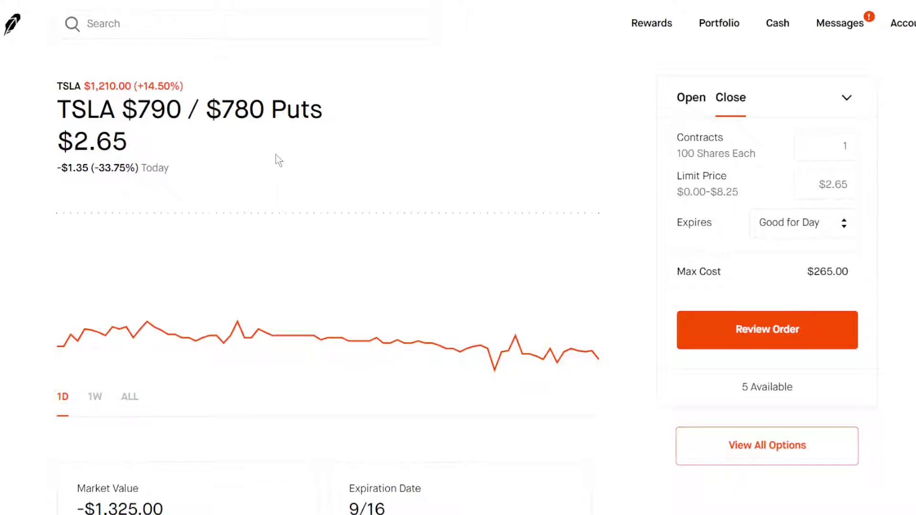
pyautogui.moveTo(323, 112); pyautogui.dragTo(137, 111)
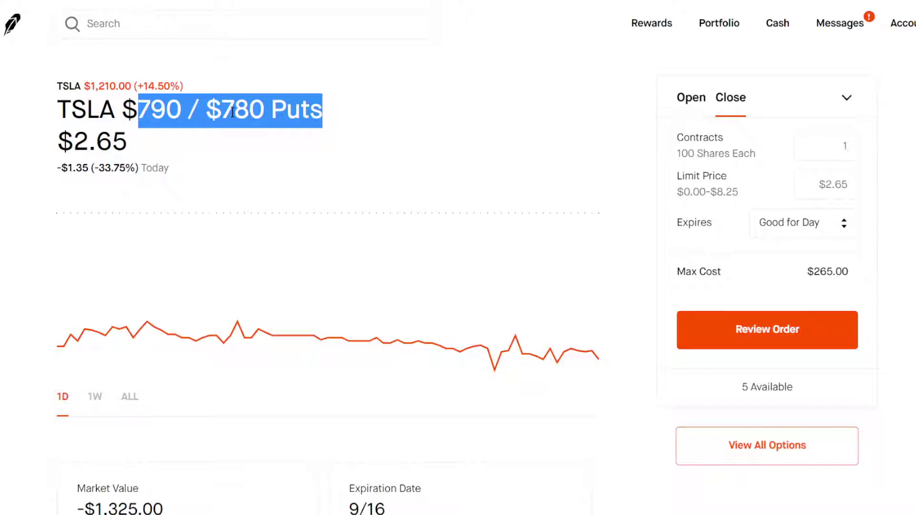
pyautogui.click(248, 115)
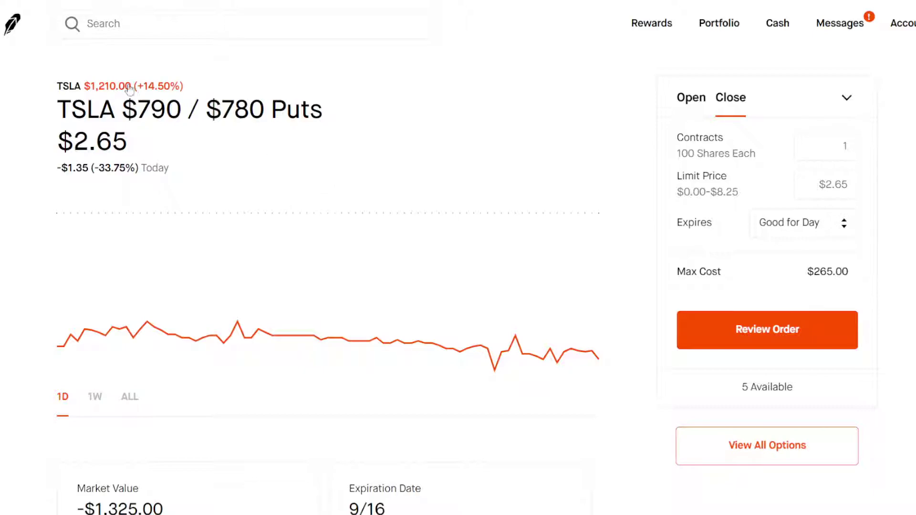
# Navigate back from the TSLA spread to the $75,944.86 portfolio home page.
pyautogui.hotkey('alt', 'Left')
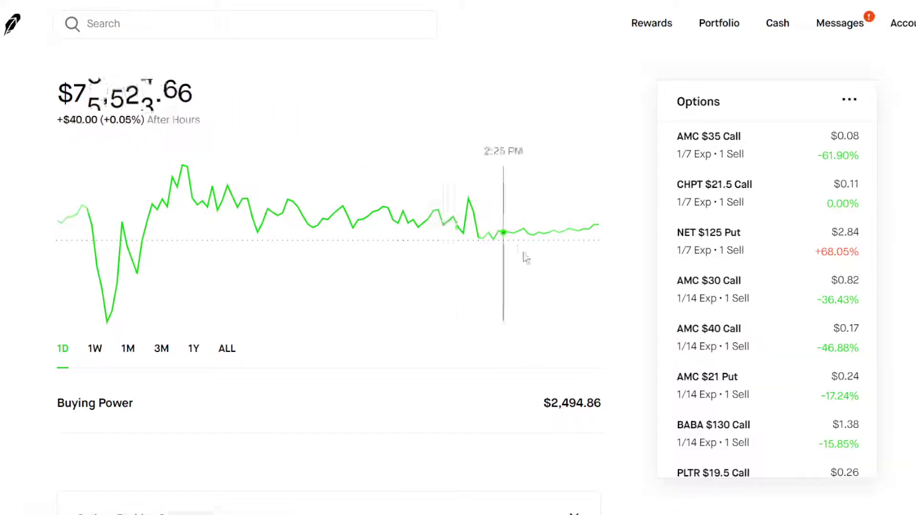
pyautogui.scroll(-3, 750, 354)
pyautogui.scroll(-2, 773, 379)
pyautogui.scroll(-1, 774, 380)
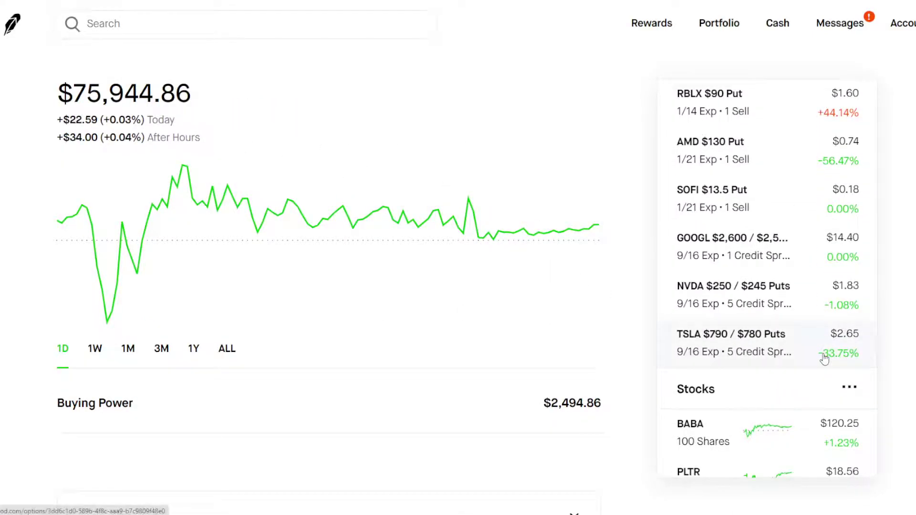